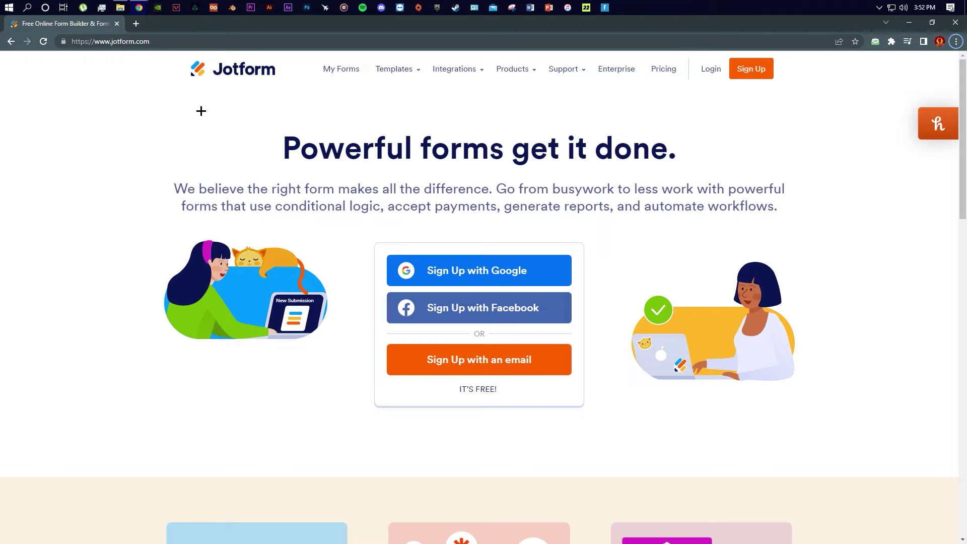
# Look over the Jotform home page and sign up with a Google account.
pyautogui.scroll(-14, 701, 204)
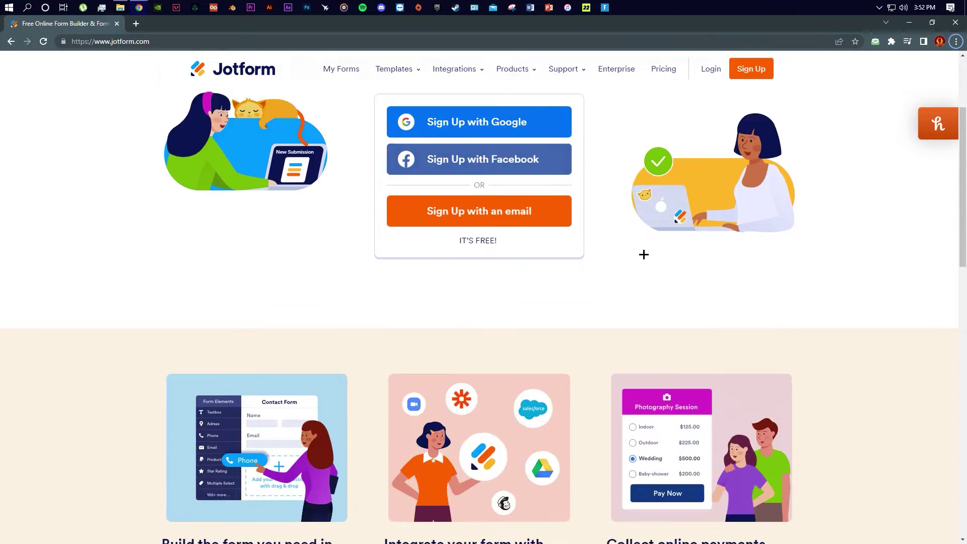
pyautogui.scroll(-5, 390, 286)
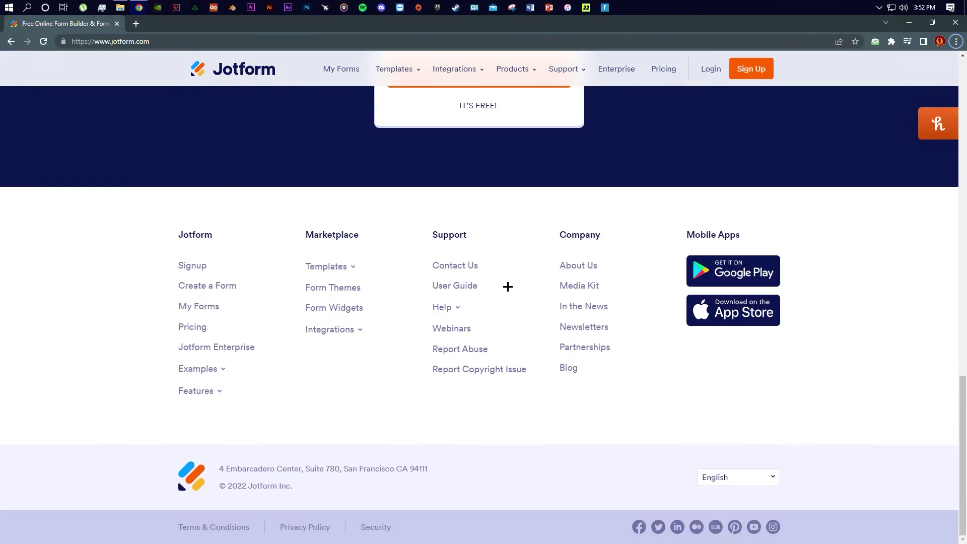
pyautogui.scroll(18, 507, 285)
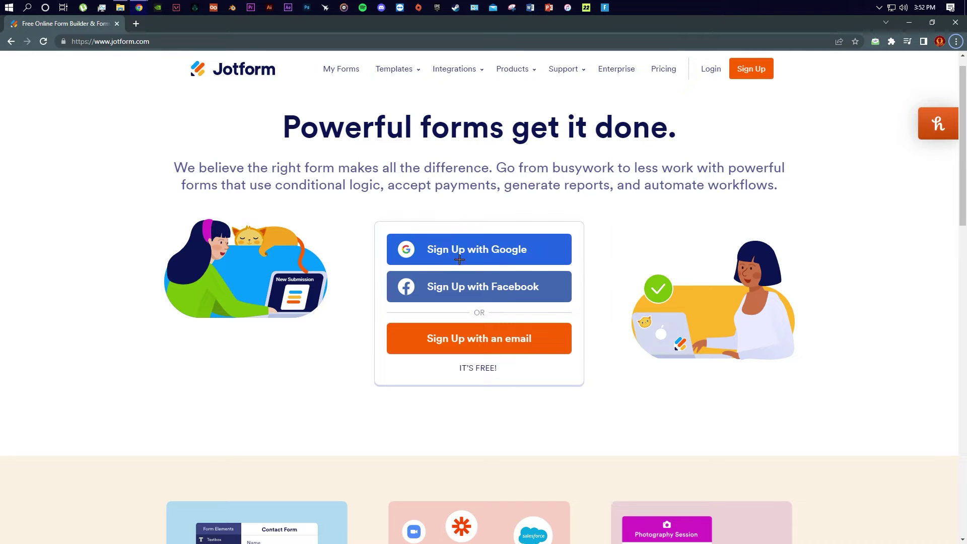
pyautogui.click(488, 250)
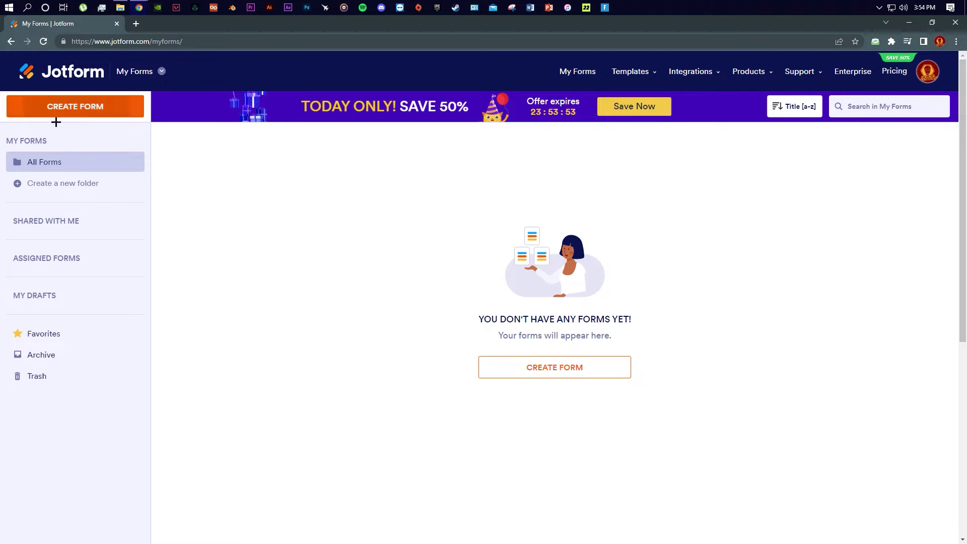
# Create a new form and choose to base it on a template.
pyautogui.click(161, 71)
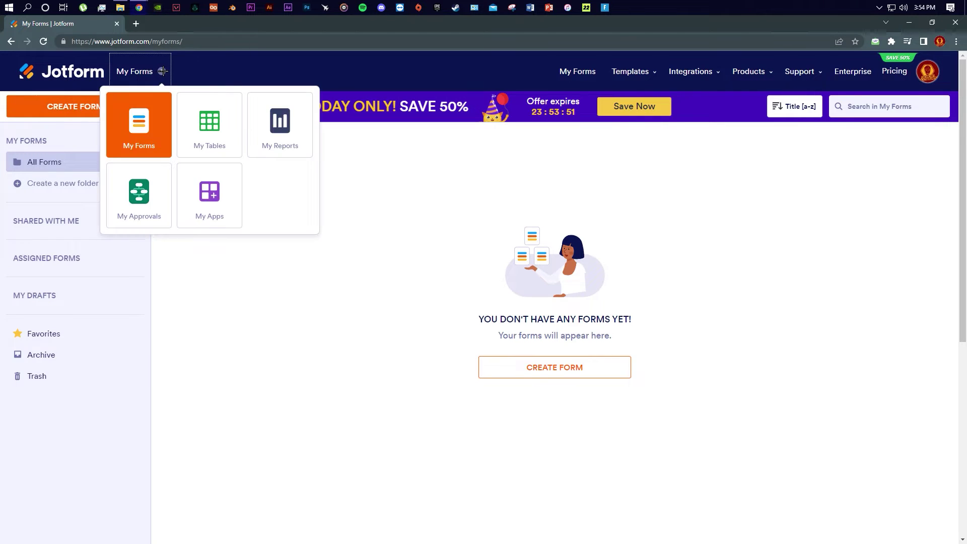
pyautogui.click(162, 71)
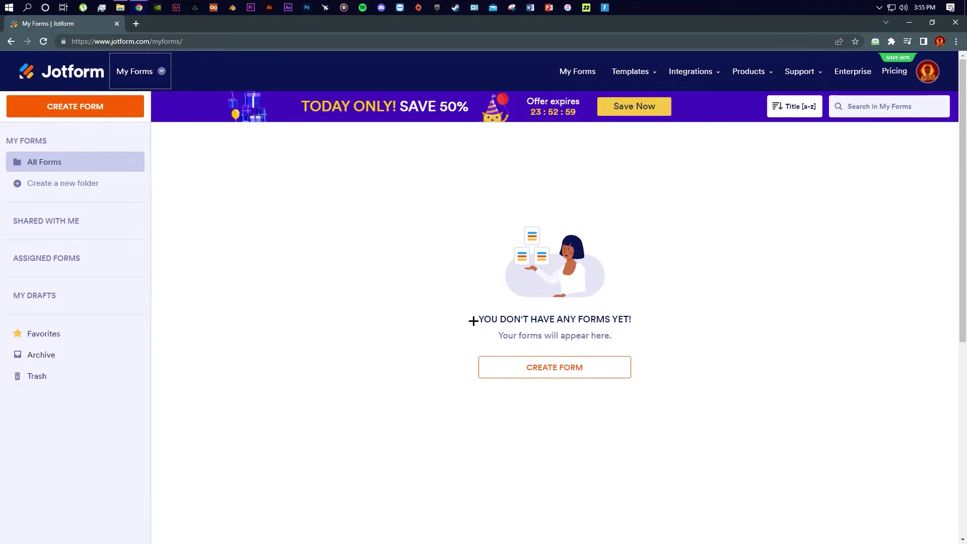
pyautogui.click(528, 366)
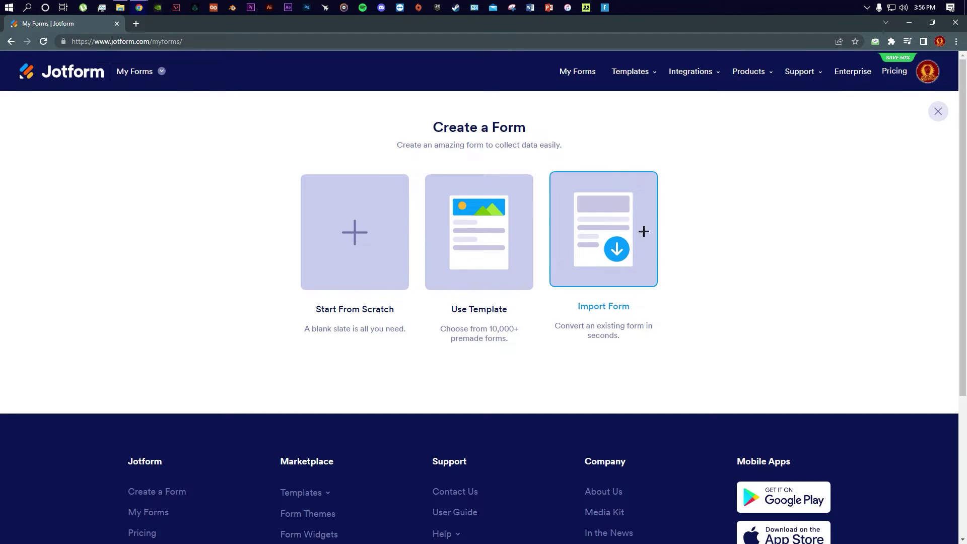
pyautogui.click(473, 248)
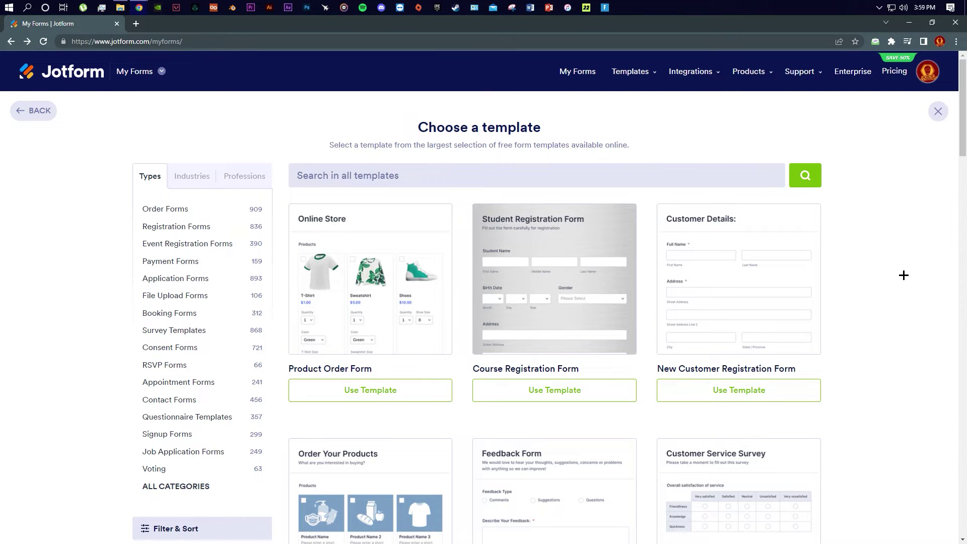
# Browse the template gallery and its category lists by industry, profession and type.
pyautogui.scroll(-10, 902, 275)
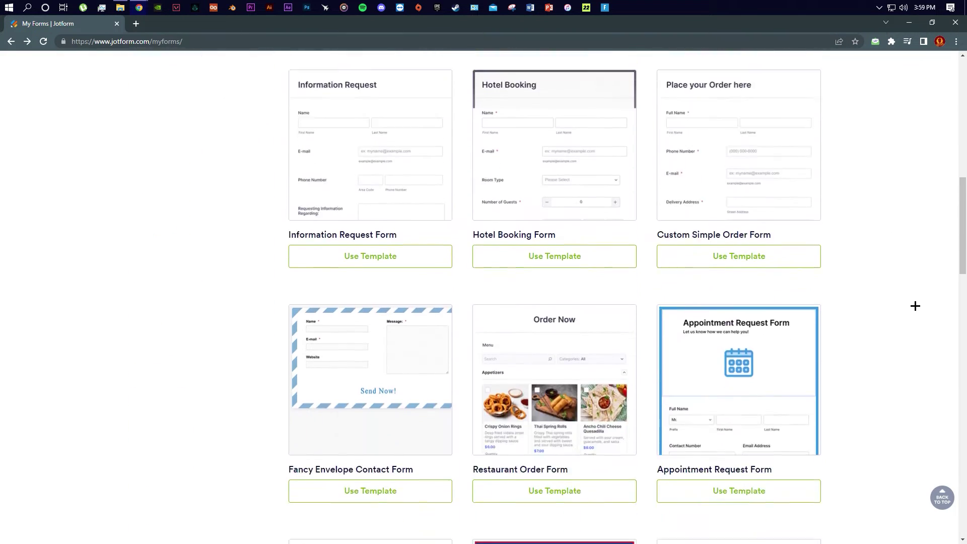
pyautogui.scroll(-3, 915, 304)
pyautogui.scroll(10, 921, 310)
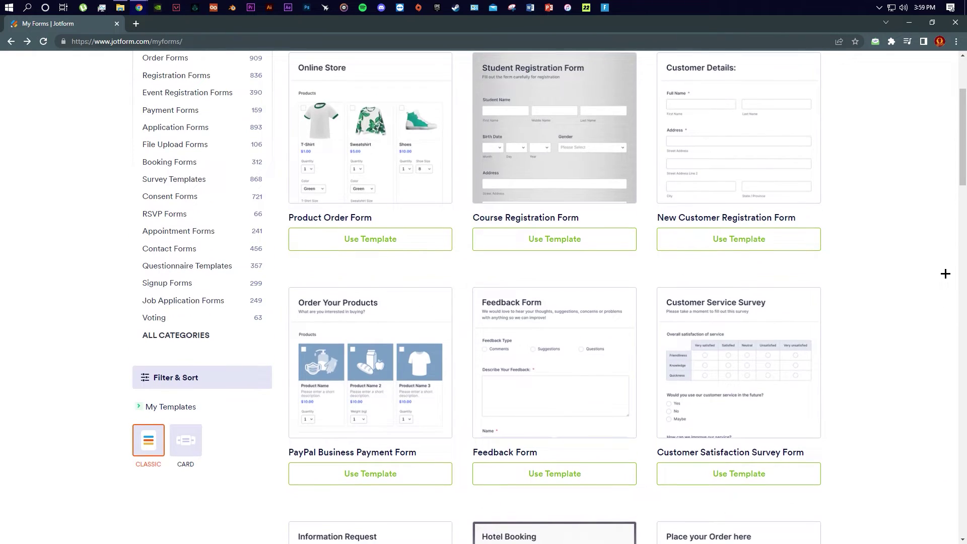
pyautogui.scroll(3, 945, 273)
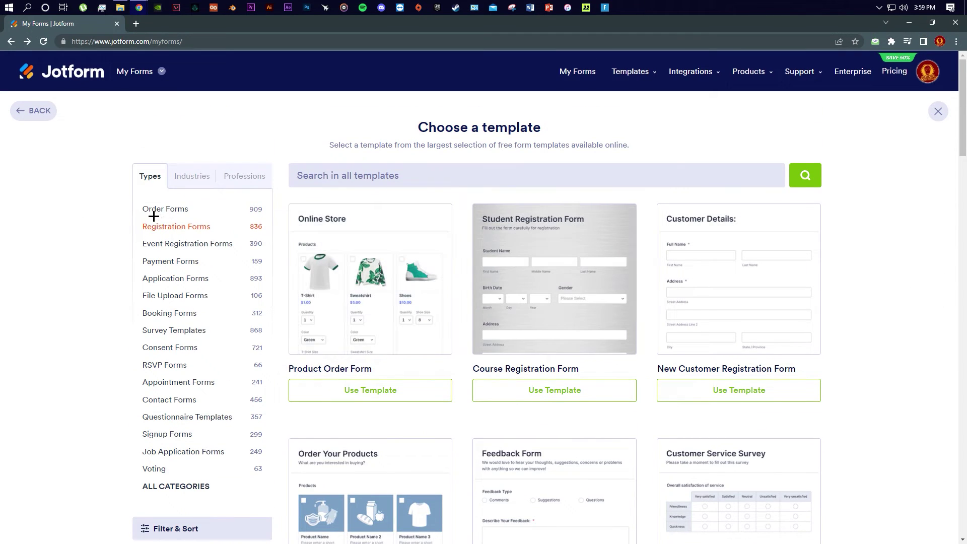
pyautogui.click(193, 176)
pyautogui.click(250, 183)
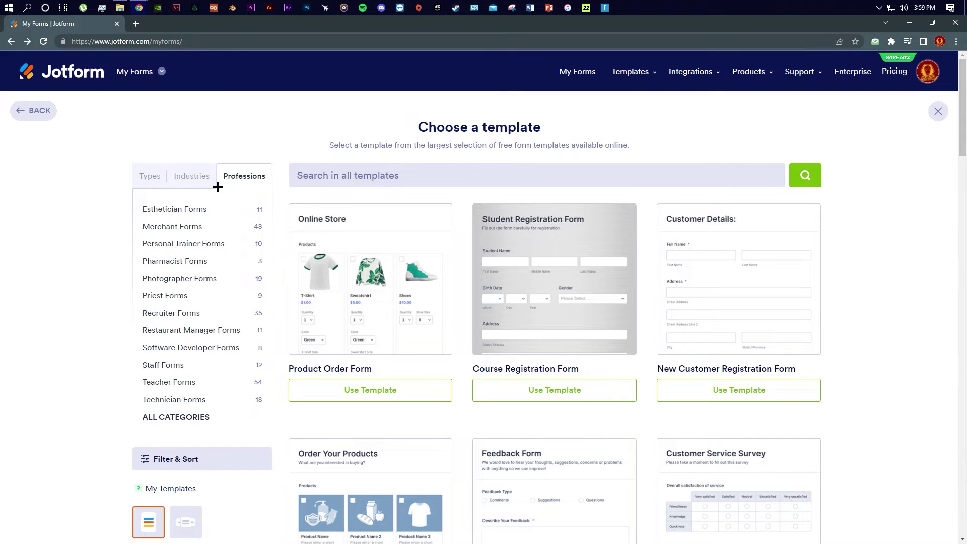
pyautogui.click(154, 179)
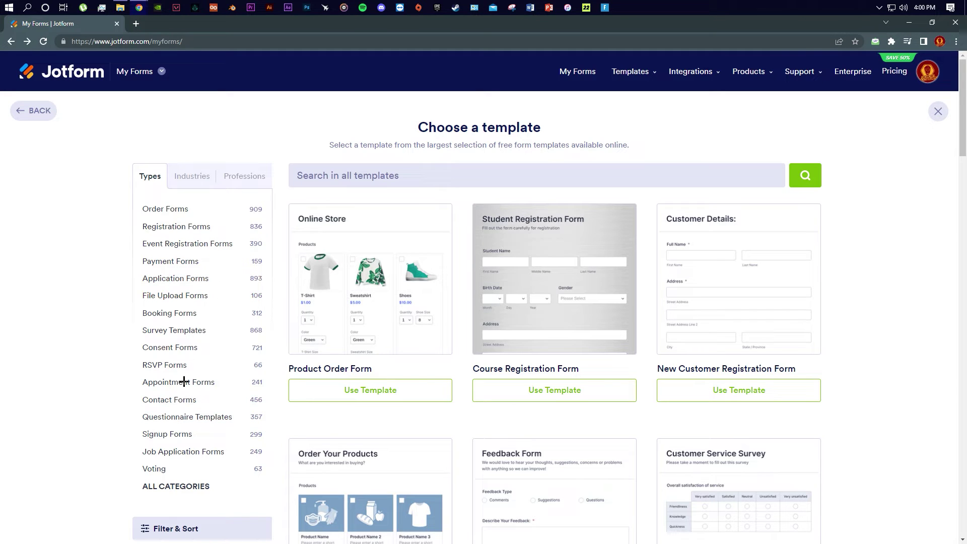
# Show all form template categories and examine the lists for industries, professions and types.
pyautogui.scroll(-1, 217, 360)
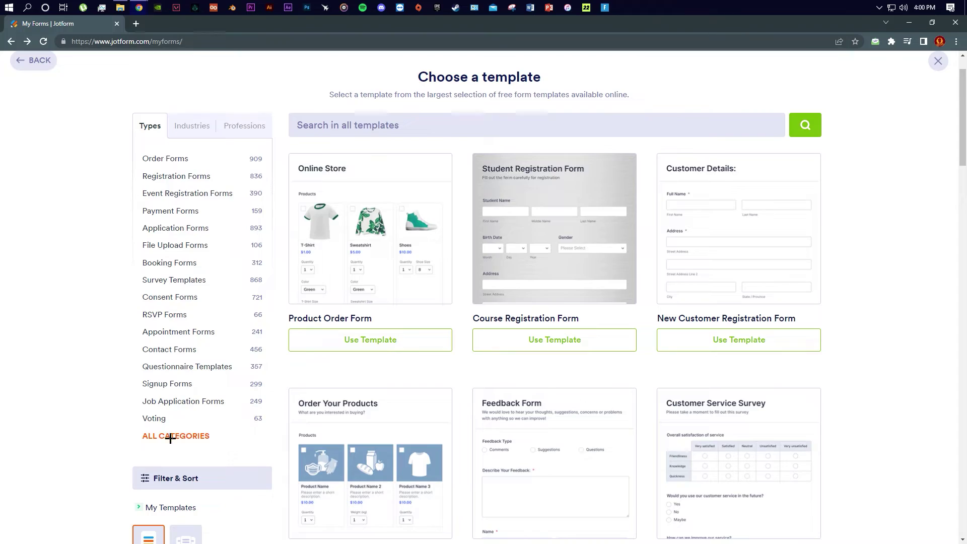
pyautogui.click(166, 436)
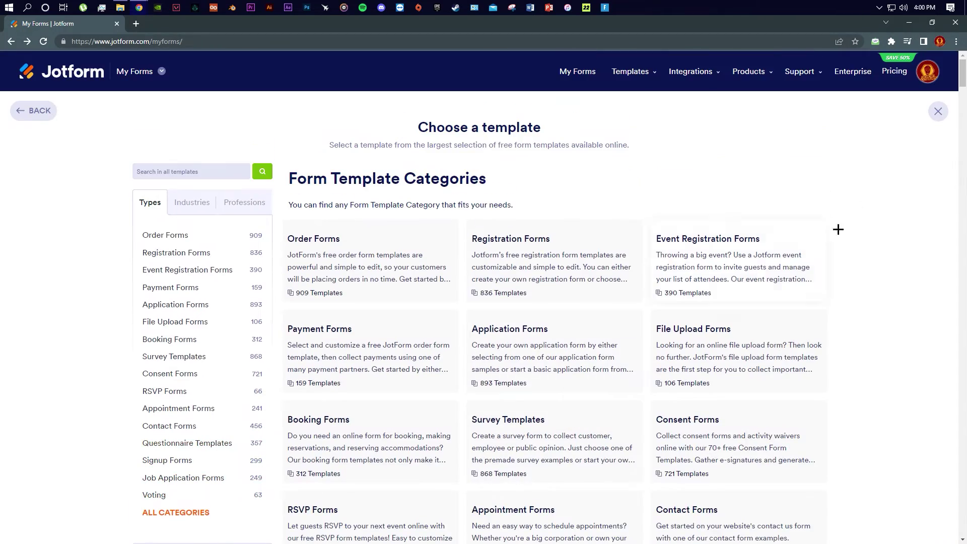
pyautogui.moveTo(962, 79); pyautogui.dragTo(963, 46)
pyautogui.click(183, 204)
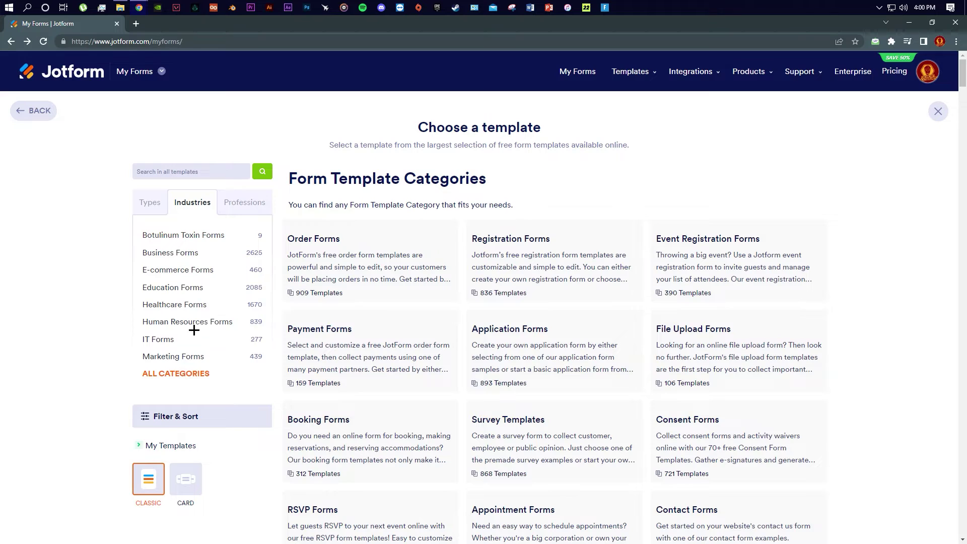
pyautogui.click(236, 202)
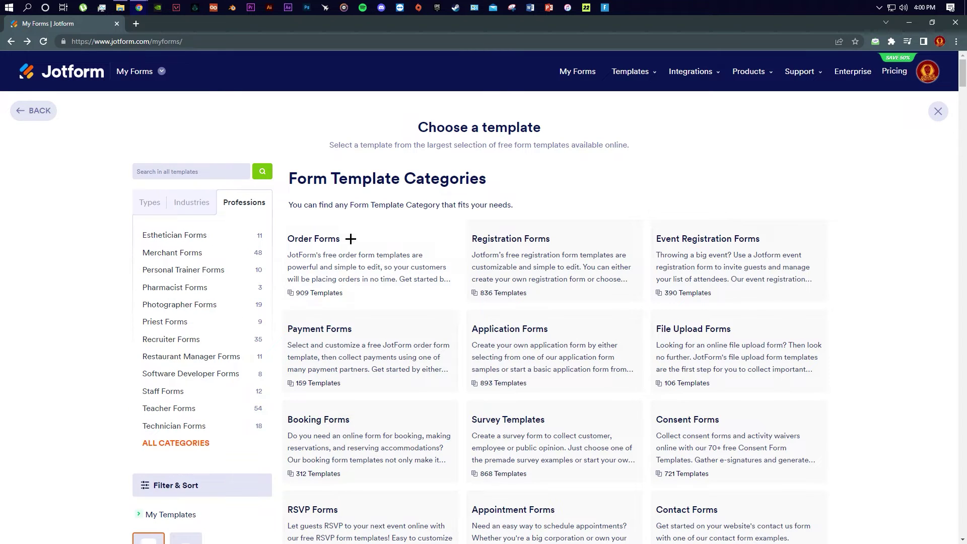
pyautogui.click(146, 203)
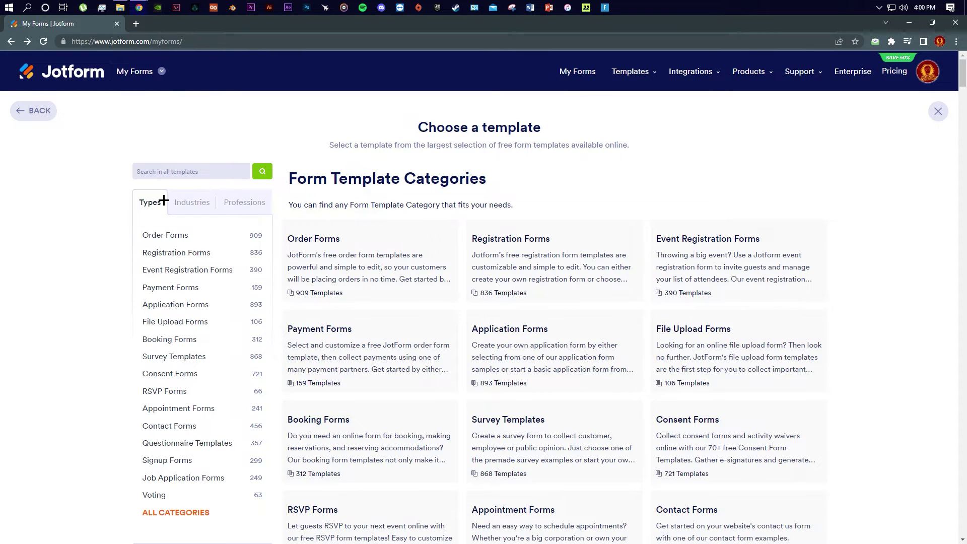
pyautogui.click(182, 174)
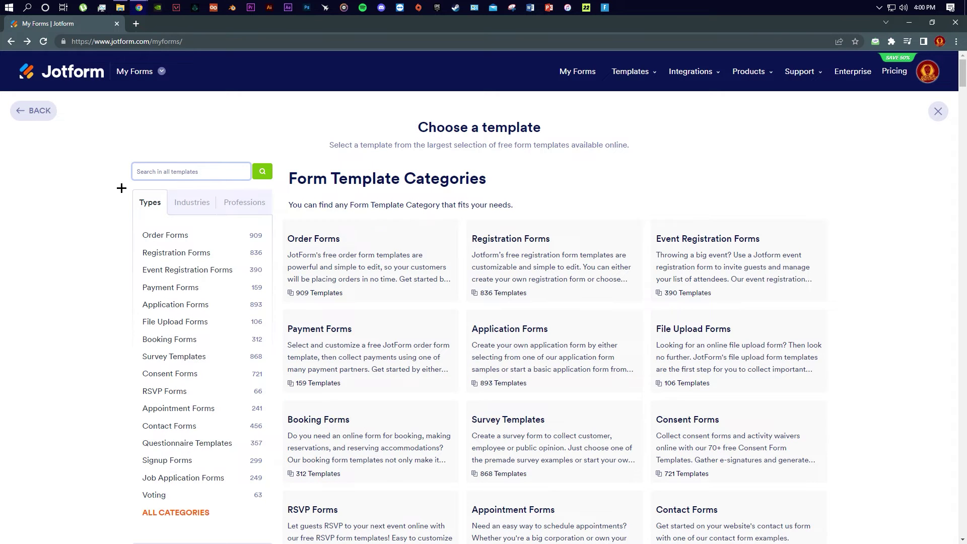
# Sort the templates by Trend in the filter and sort settings, then close those settings.
pyautogui.scroll(-7, 201, 188)
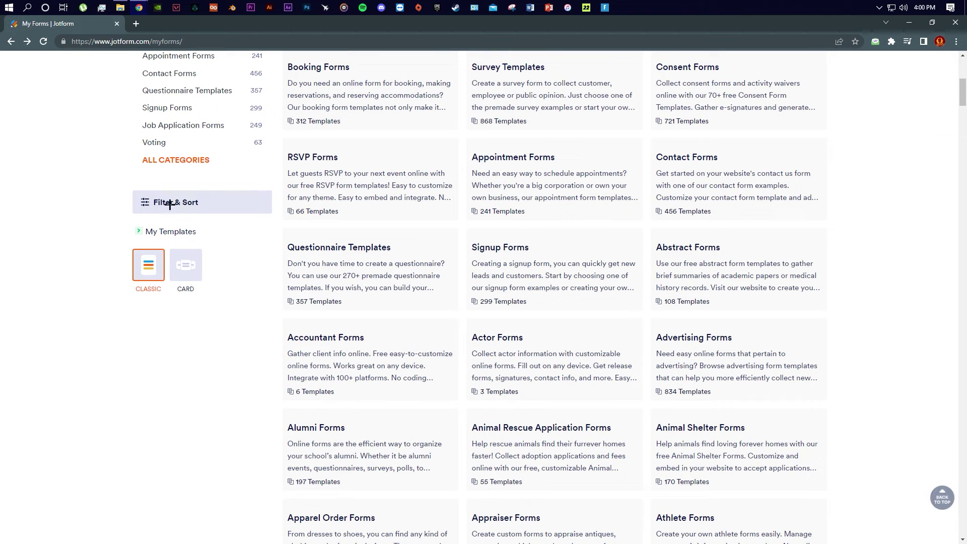
pyautogui.click(154, 201)
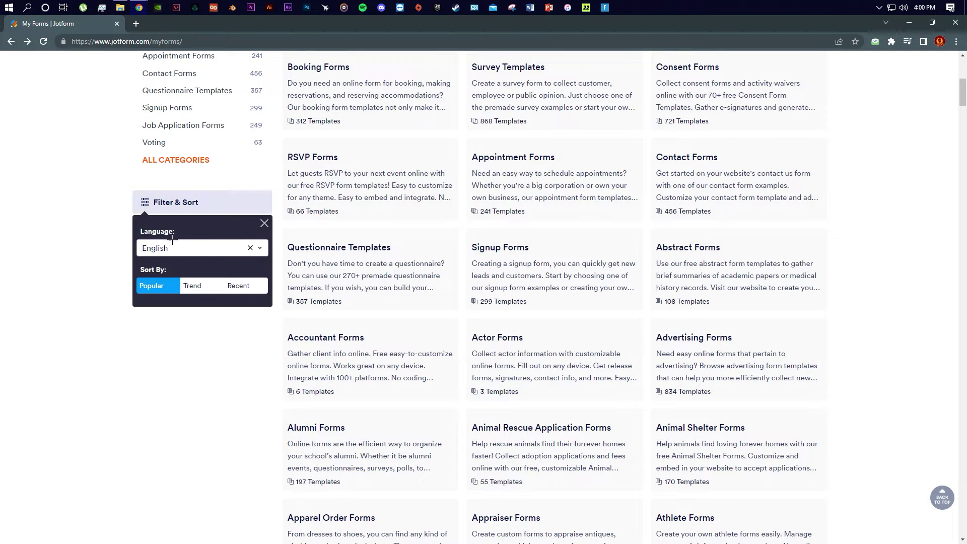
pyautogui.click(201, 286)
pyautogui.scroll(-9, 209, 386)
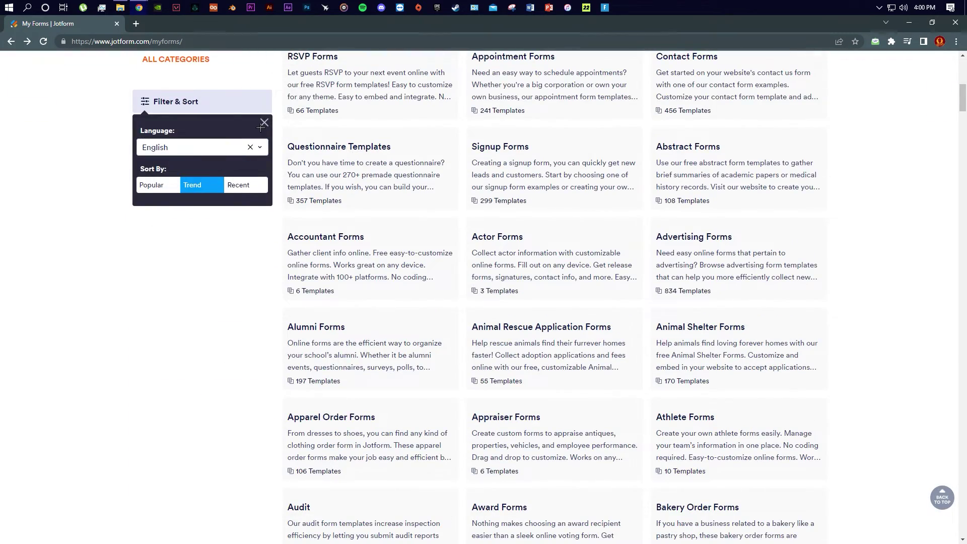
pyautogui.click(262, 125)
pyautogui.click(188, 197)
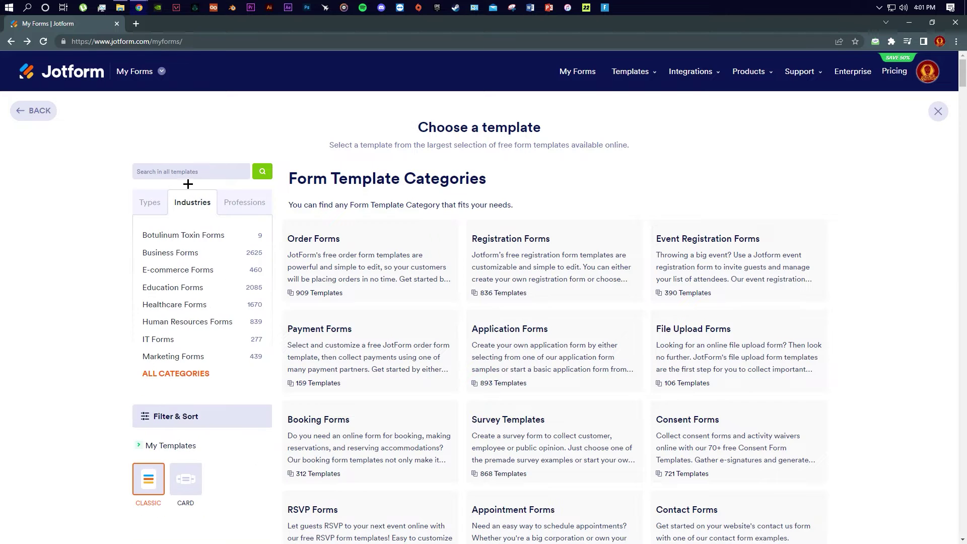
pyautogui.click(154, 201)
pyautogui.scroll(-5, 207, 341)
pyautogui.scroll(5, 206, 282)
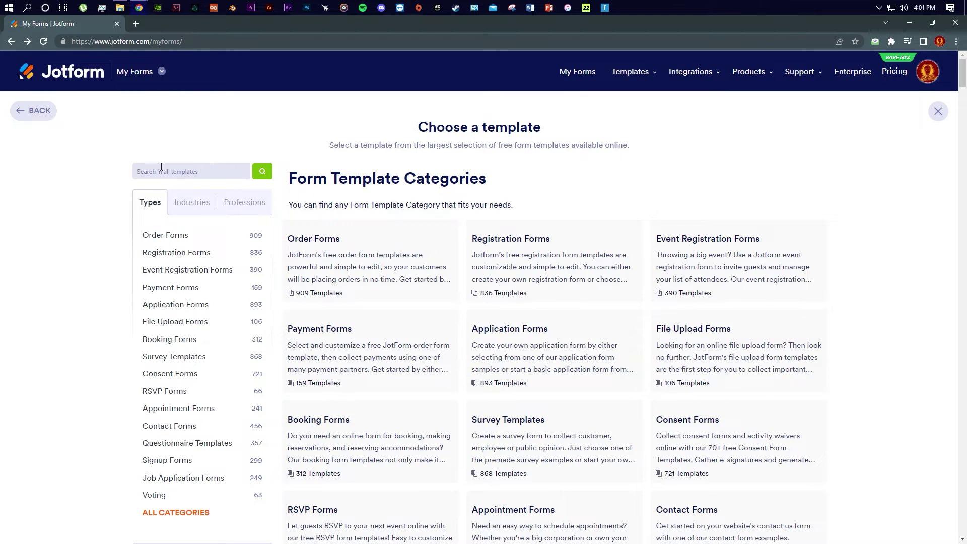
# Search all templates for "lime theme" and look through the matching forms.
pyautogui.click(207, 174)
pyautogui.write('lime')
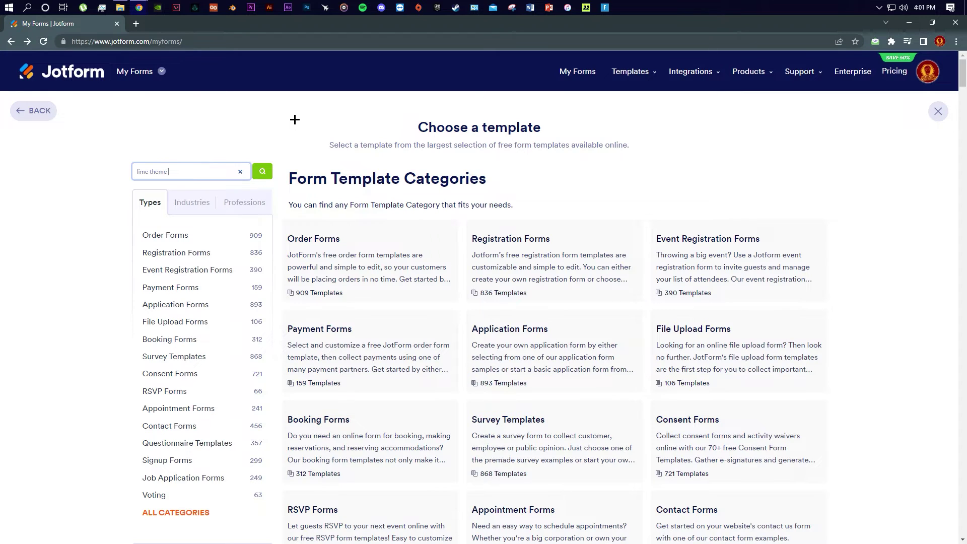
pyautogui.write(' theme')
pyautogui.press('Return')
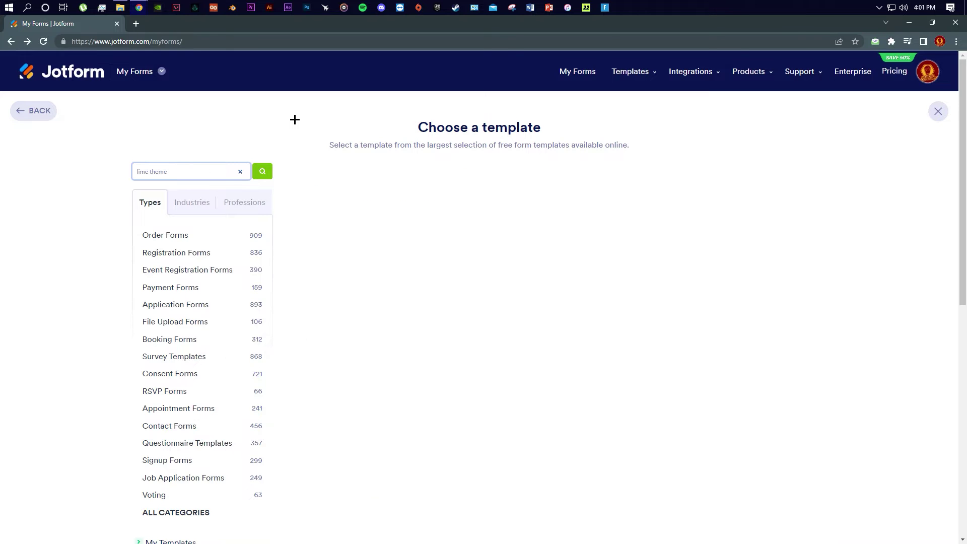
pyautogui.scroll(-5, 261, 296)
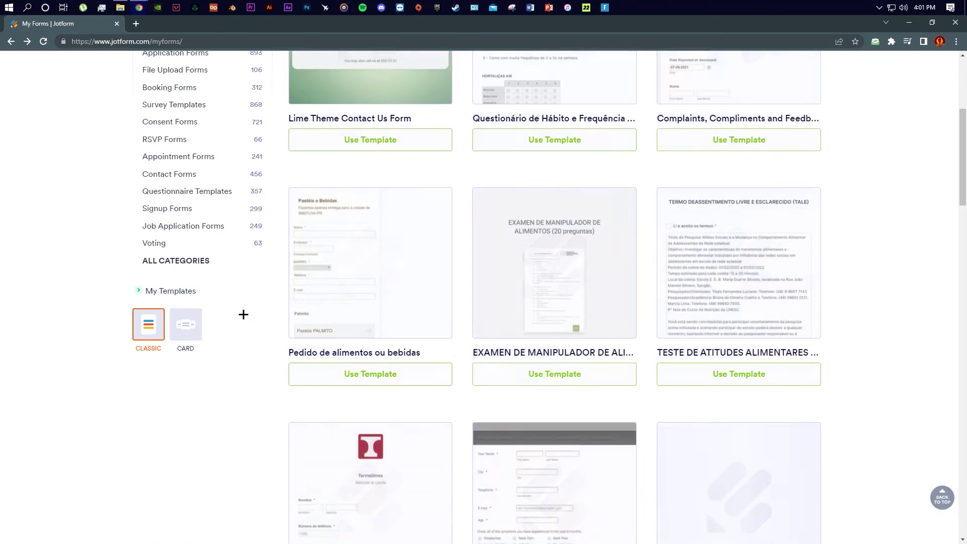
pyautogui.scroll(5, 353, 282)
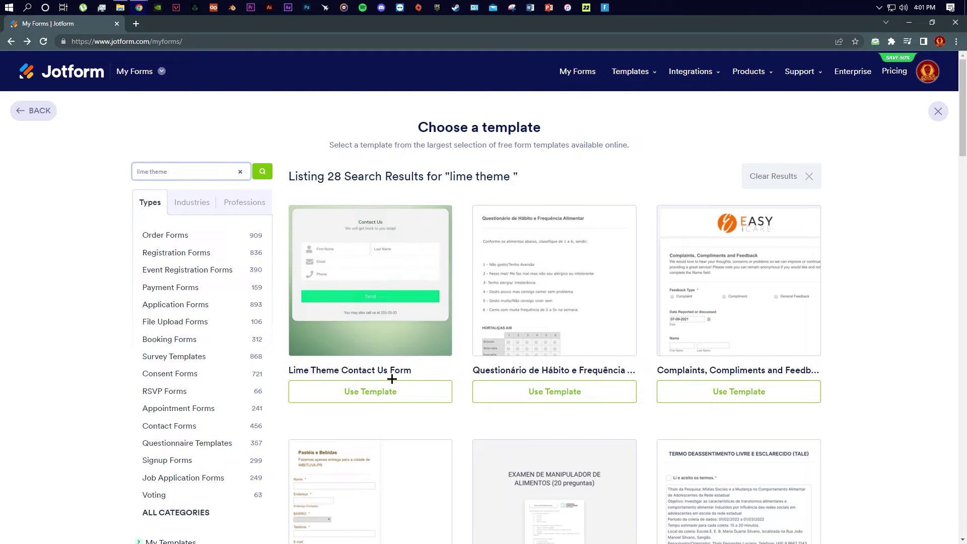
# Preview the Lime Theme Contact Us Form and use it as the template, declining the guided tour and dismissing the organization settings.
pyautogui.moveTo(423, 258)
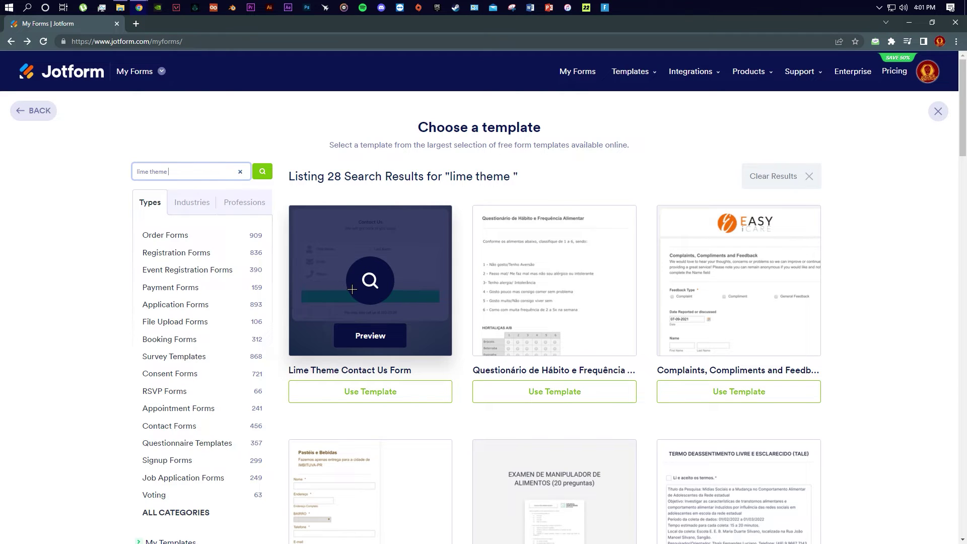
pyautogui.click(374, 337)
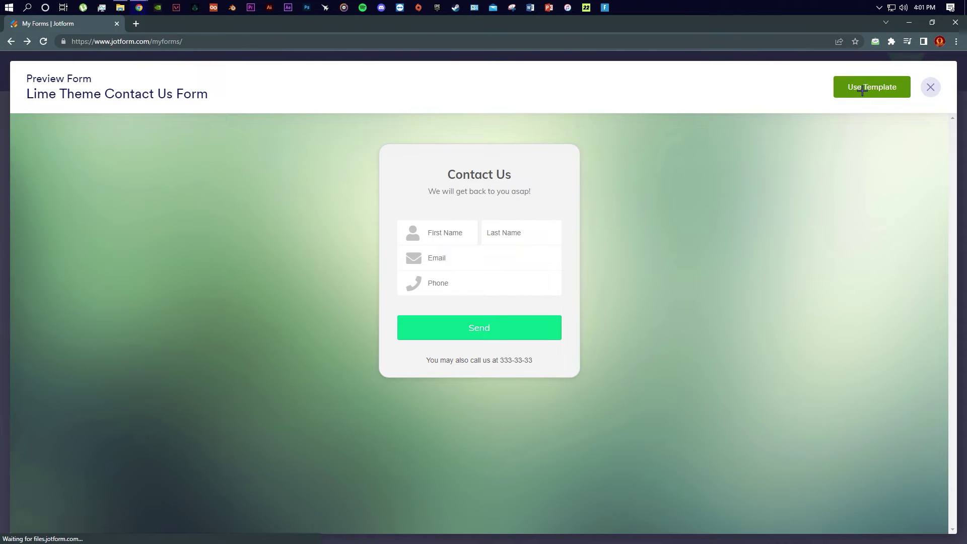
pyautogui.click(866, 88)
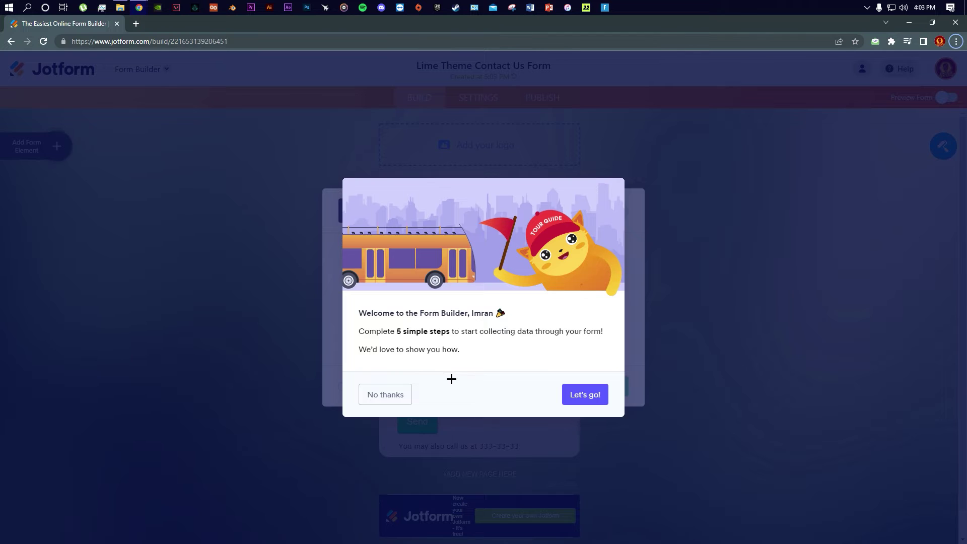
pyautogui.click(392, 400)
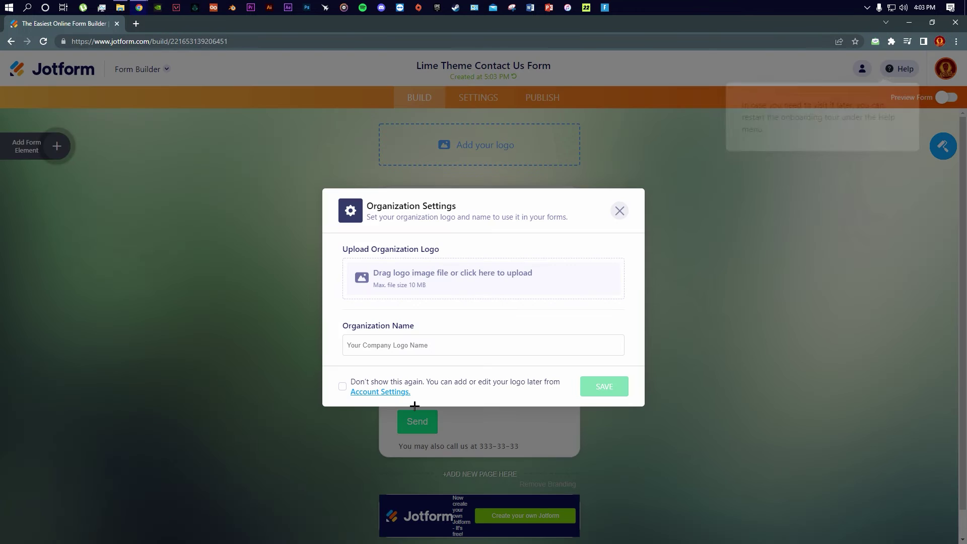
pyautogui.click(620, 211)
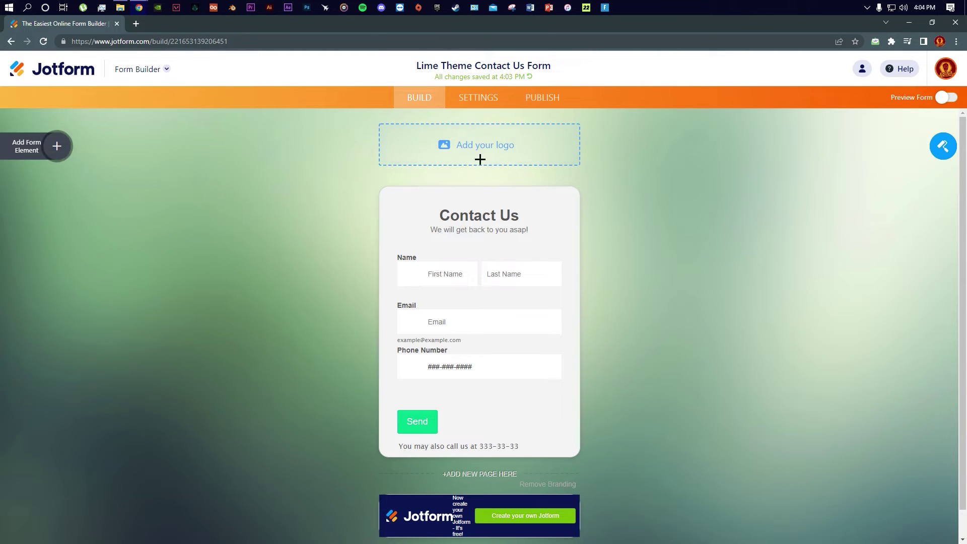
# Open the properties of the form's Name field.
pyautogui.click(443, 274)
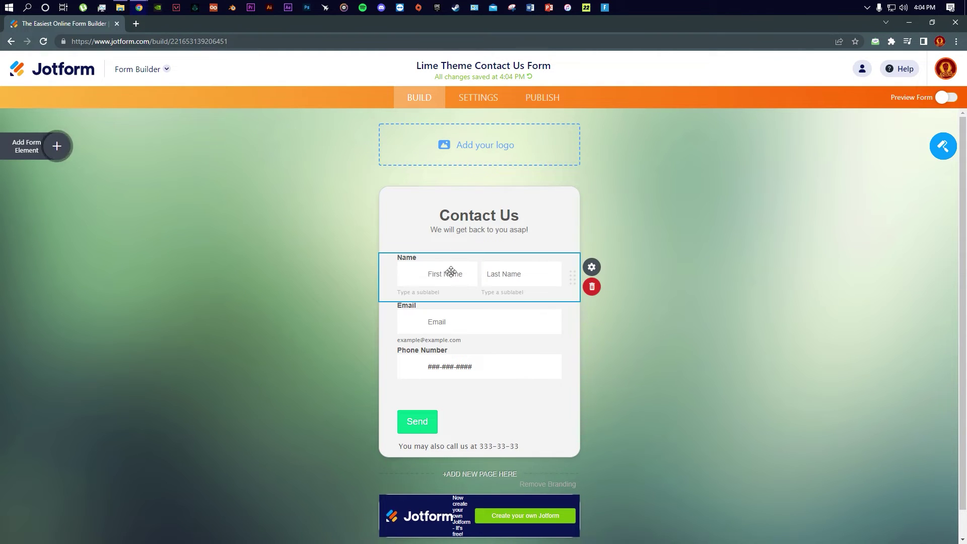
pyautogui.click(591, 267)
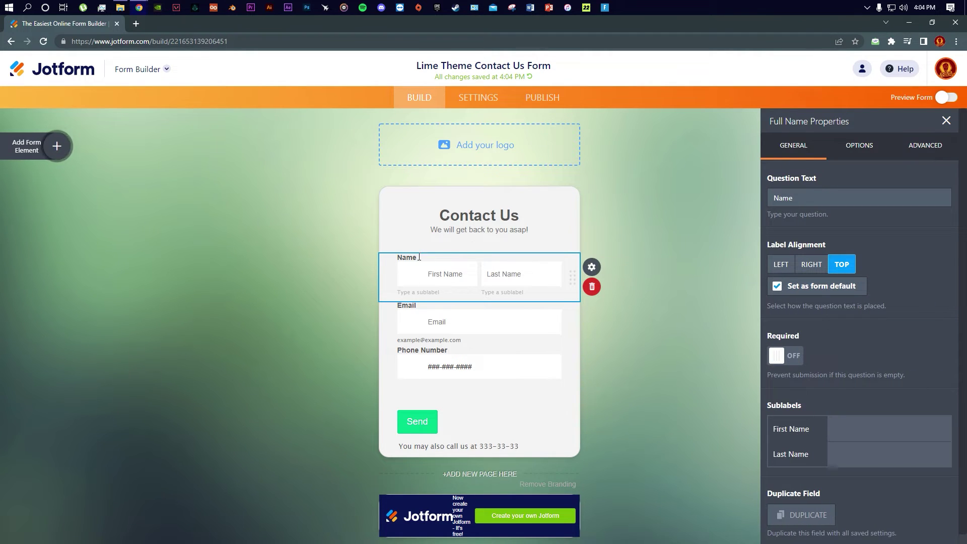
# Try the left and right label alignments on the Name field, then set the alignment back to top.
pyautogui.doubleClick(805, 199)
pyautogui.click(809, 266)
pyautogui.click(781, 264)
pyautogui.click(811, 264)
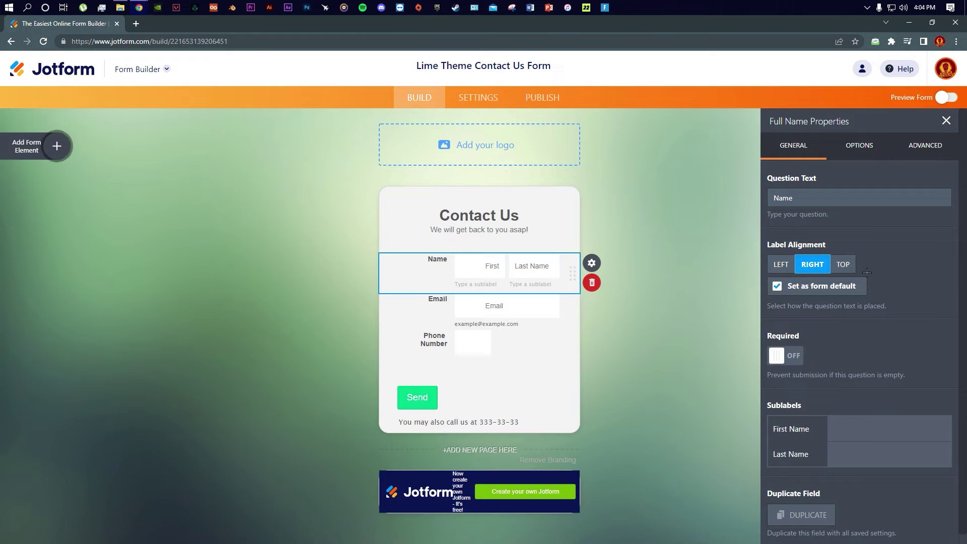
pyautogui.click(851, 263)
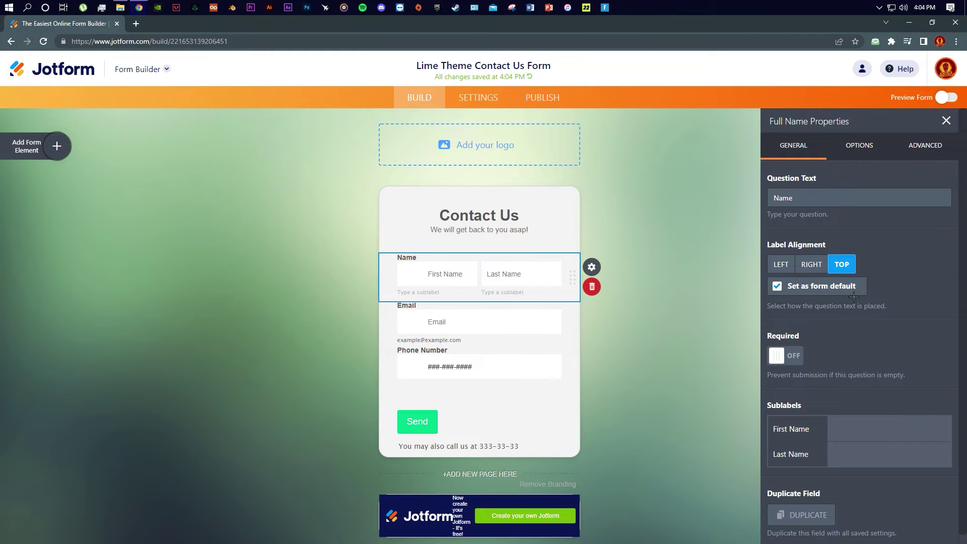
# Try out the Required setting on the Name field, leaving it switched off.
pyautogui.click(794, 356)
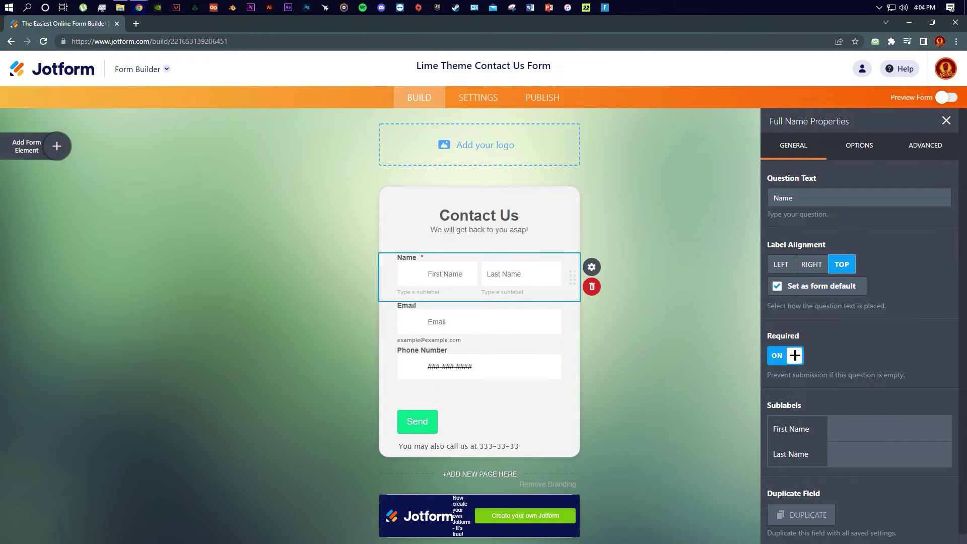
pyautogui.click(787, 356)
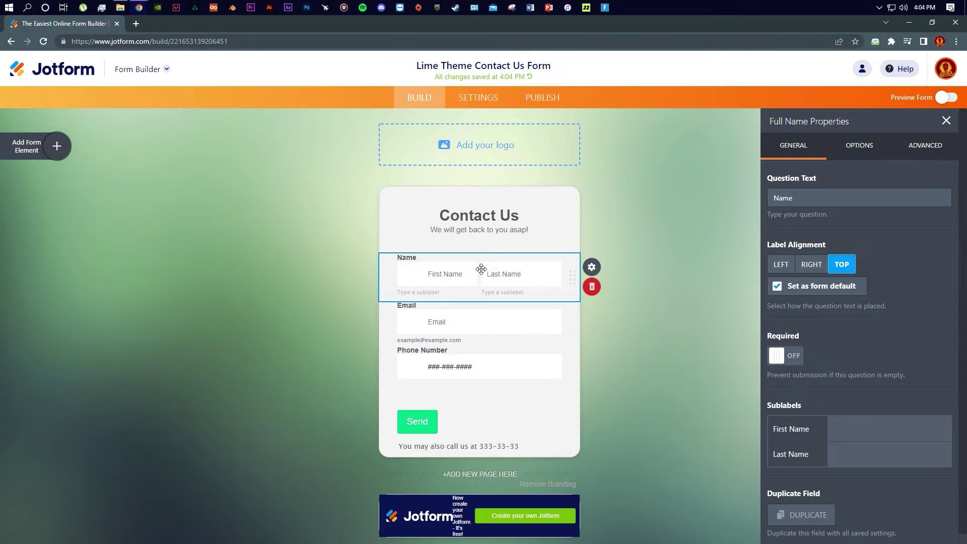
pyautogui.click(793, 358)
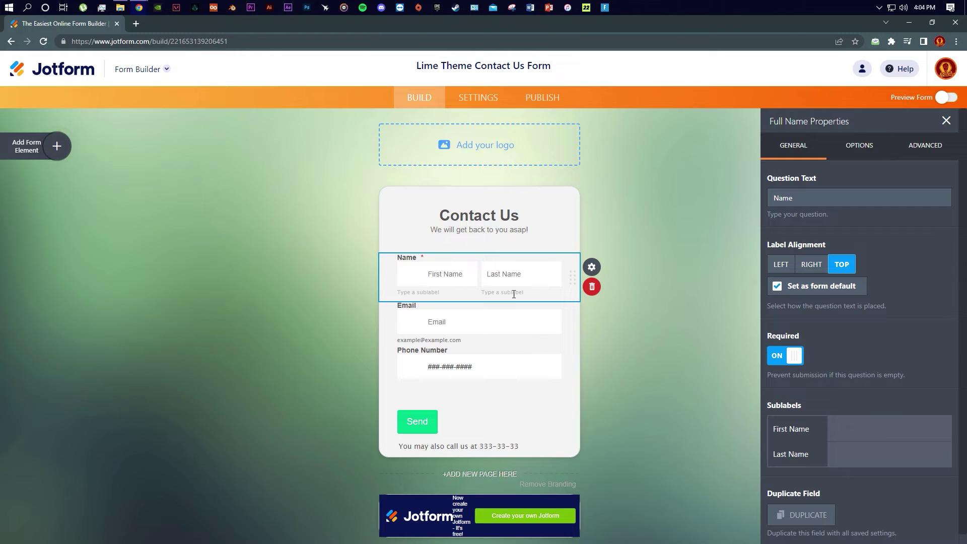
pyautogui.click(789, 351)
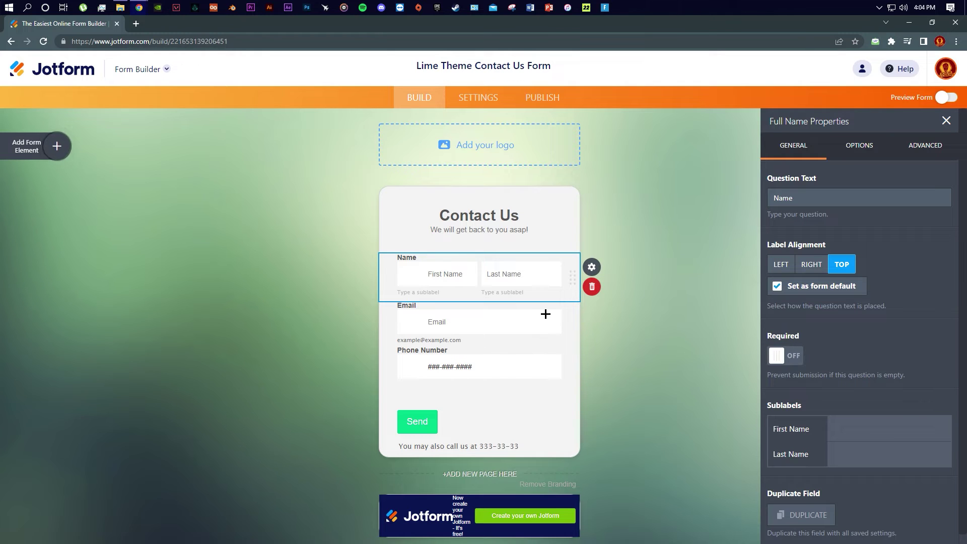
# Duplicate the Name field, then delete the copy from the form.
pyautogui.scroll(-1, 821, 375)
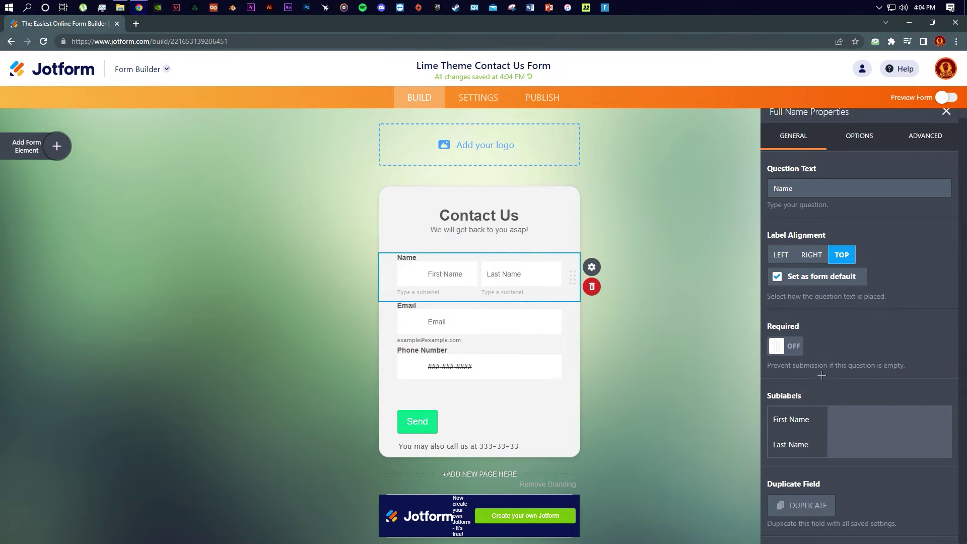
pyautogui.click(789, 507)
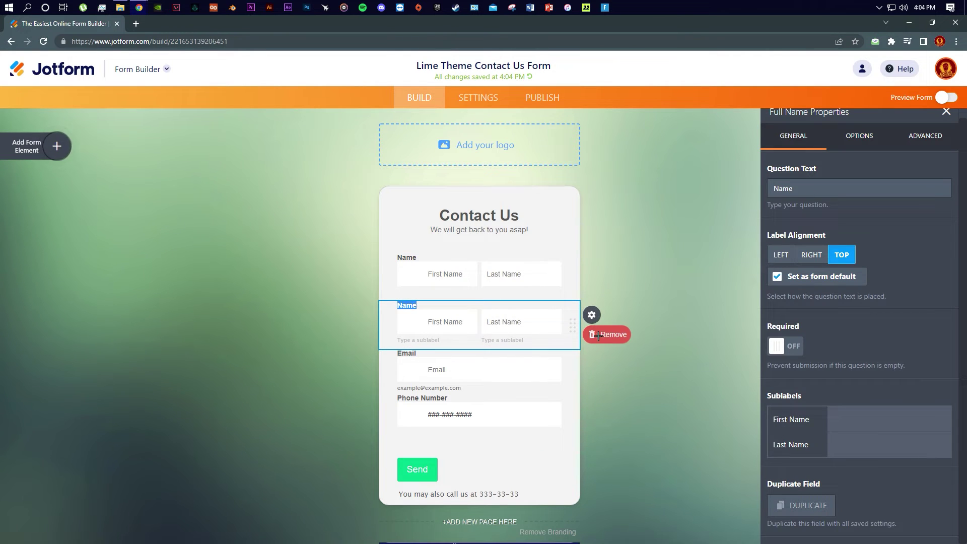
pyautogui.click(601, 334)
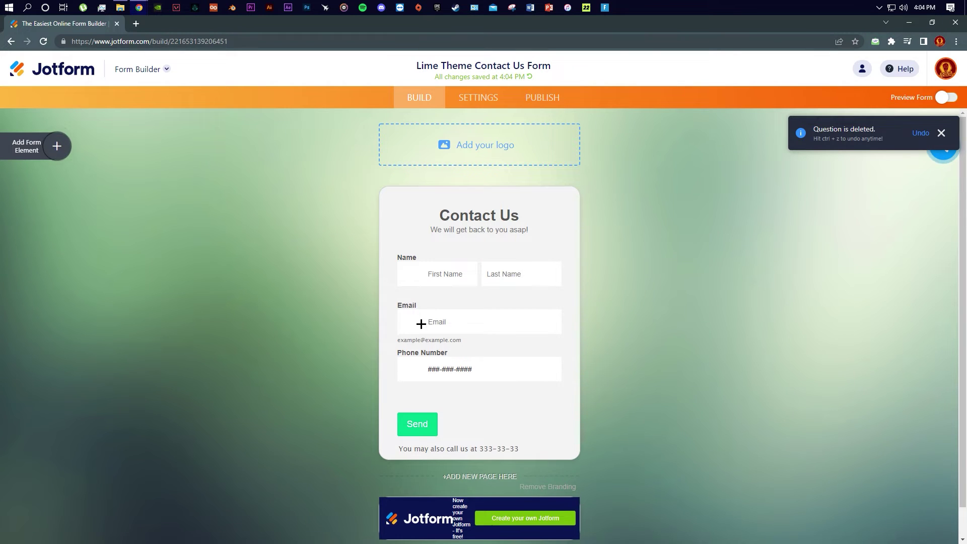
# Review the Email field's general, options and advanced properties, then close them and select the Phone Number field.
pyautogui.click(470, 324)
pyautogui.click(592, 313)
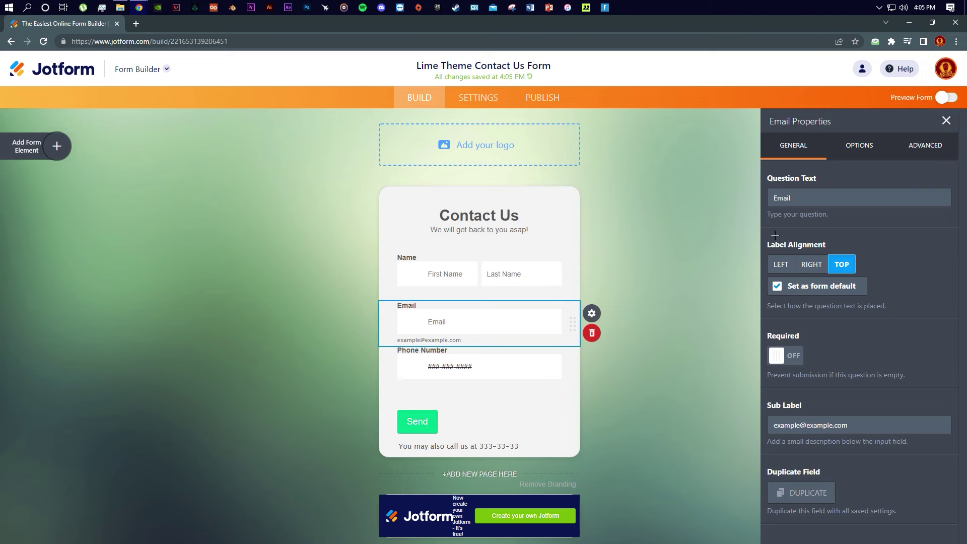
pyautogui.click(847, 152)
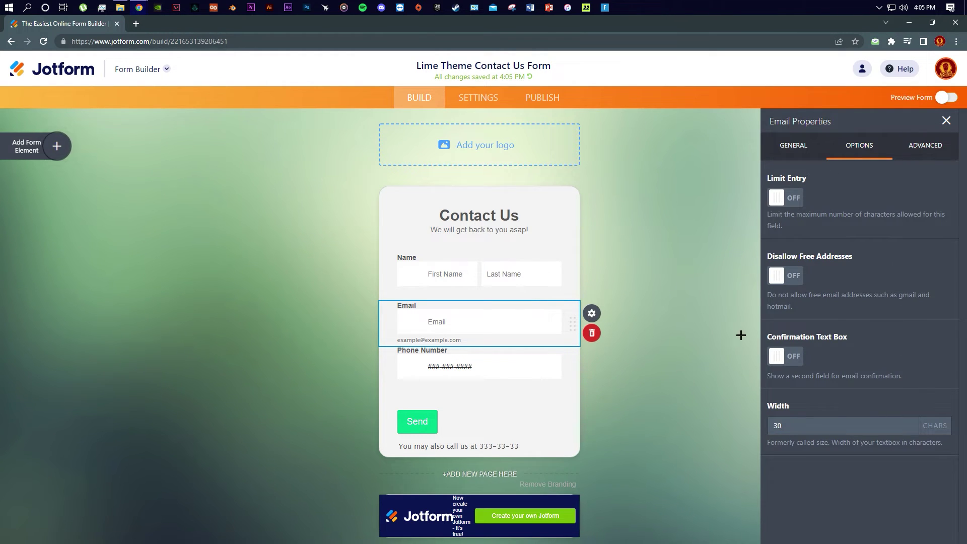
pyautogui.click(917, 151)
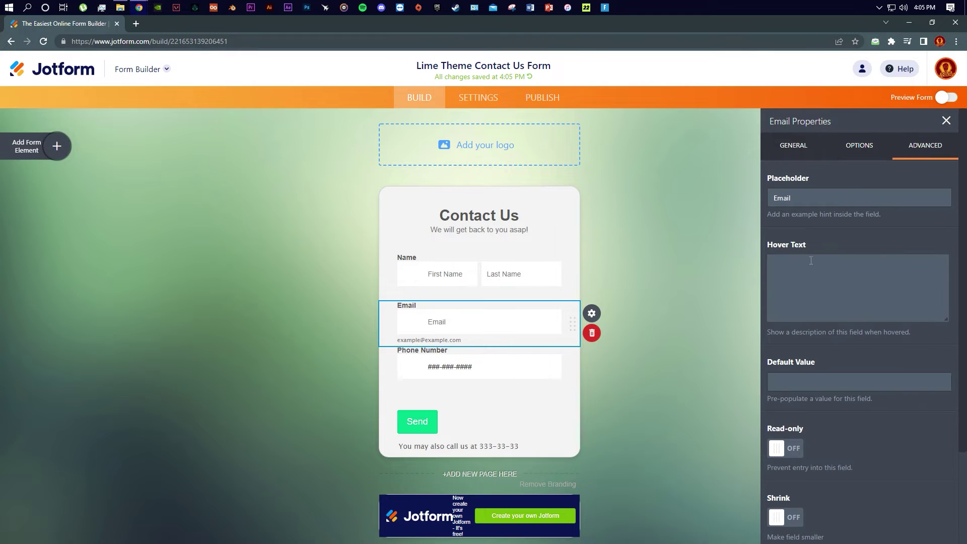
pyautogui.scroll(-2, 880, 238)
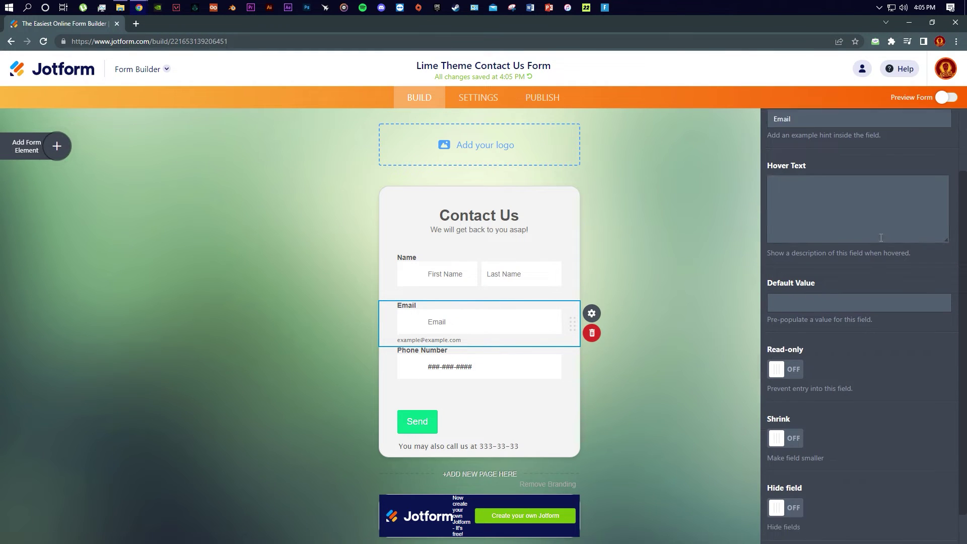
pyautogui.scroll(-1, 881, 237)
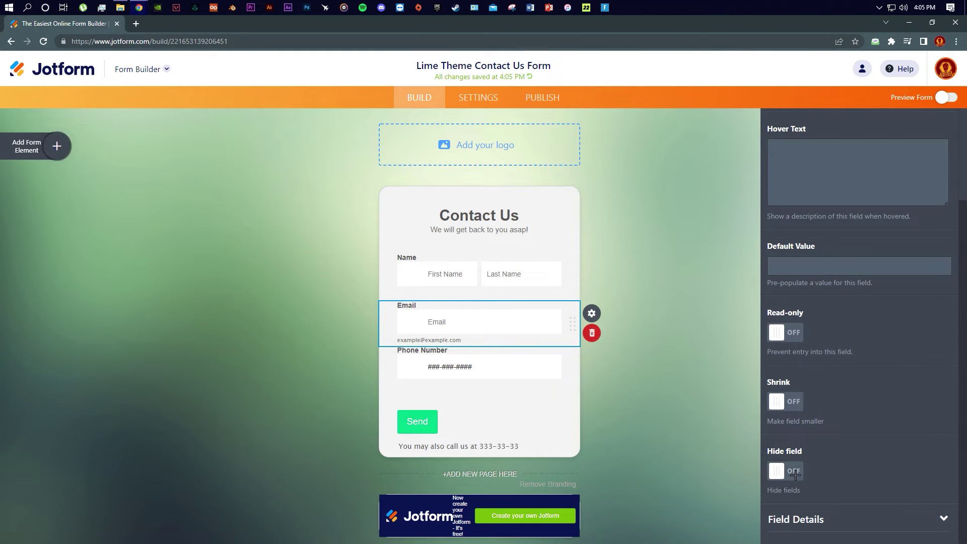
pyautogui.scroll(3, 860, 375)
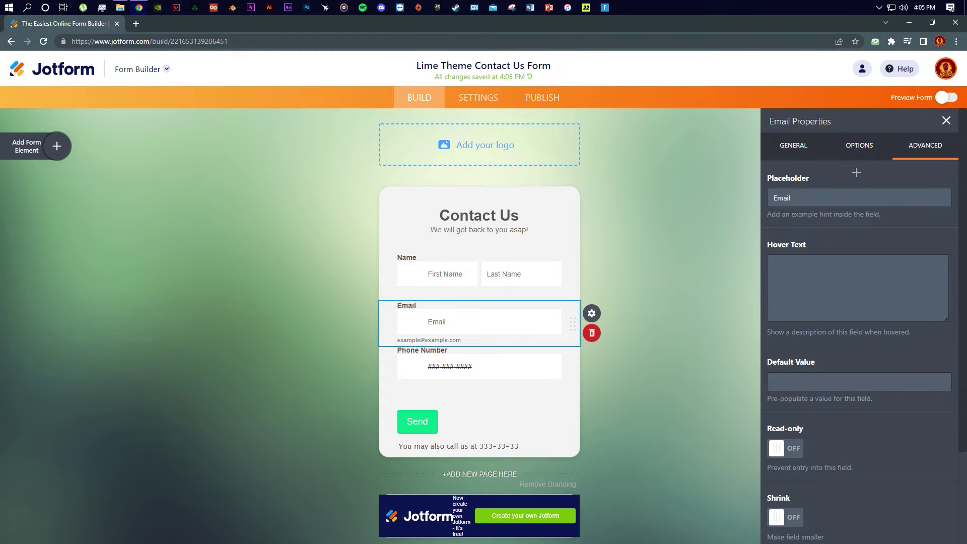
pyautogui.click(859, 145)
pyautogui.click(793, 145)
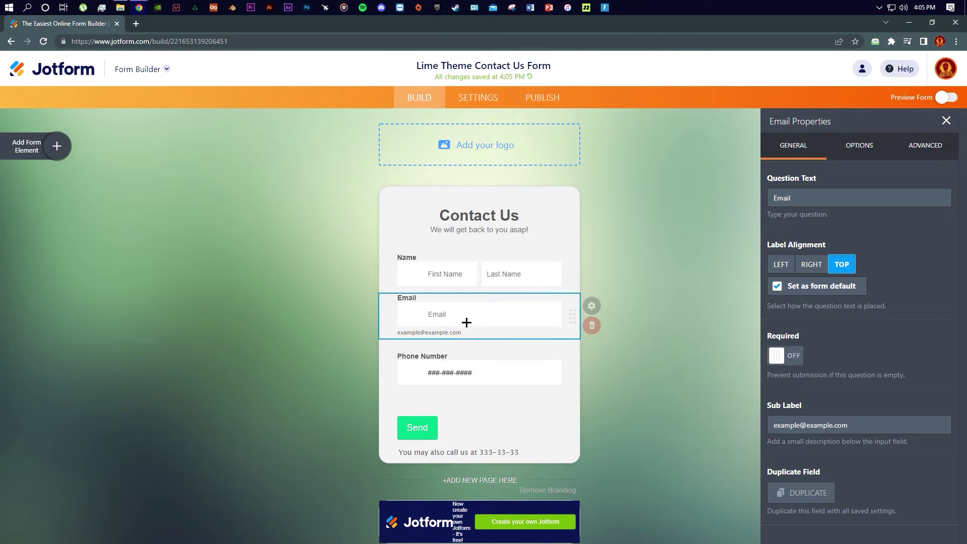
pyautogui.click(947, 122)
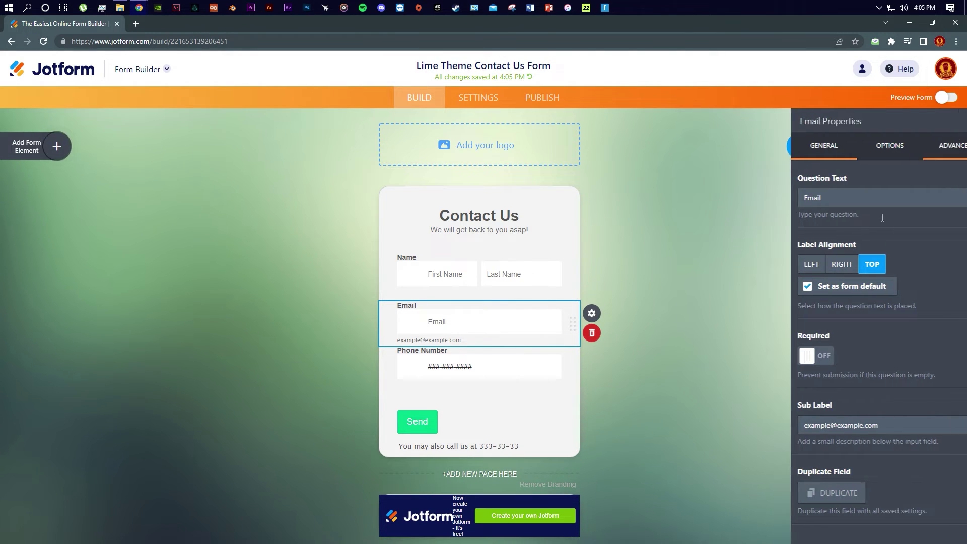
pyautogui.click(469, 372)
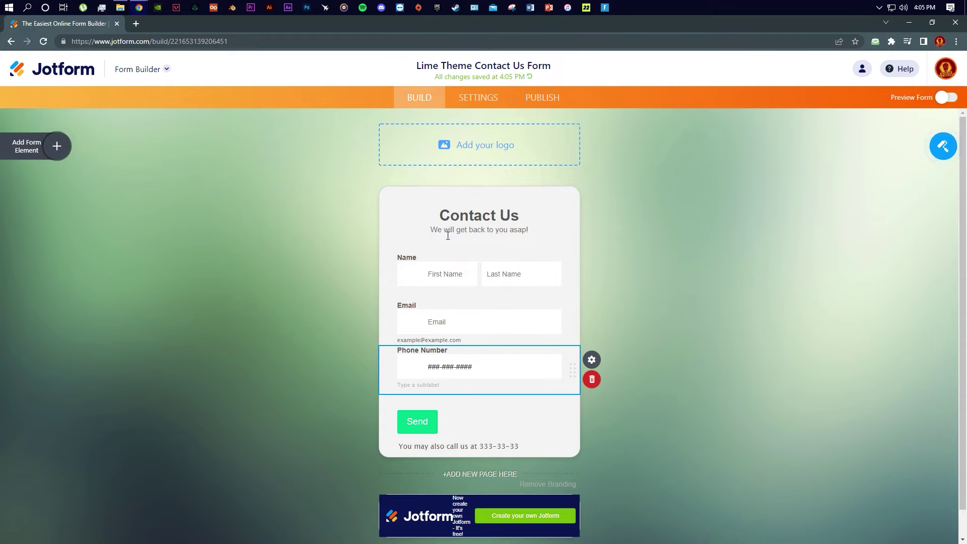
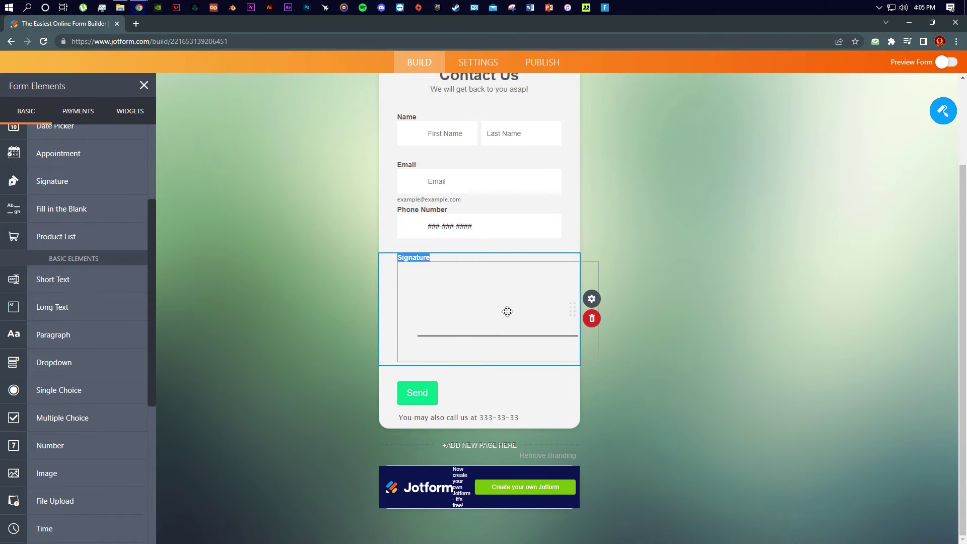
# Add a Star Rating element below the Signature field, then delete it.
pyautogui.click(503, 318)
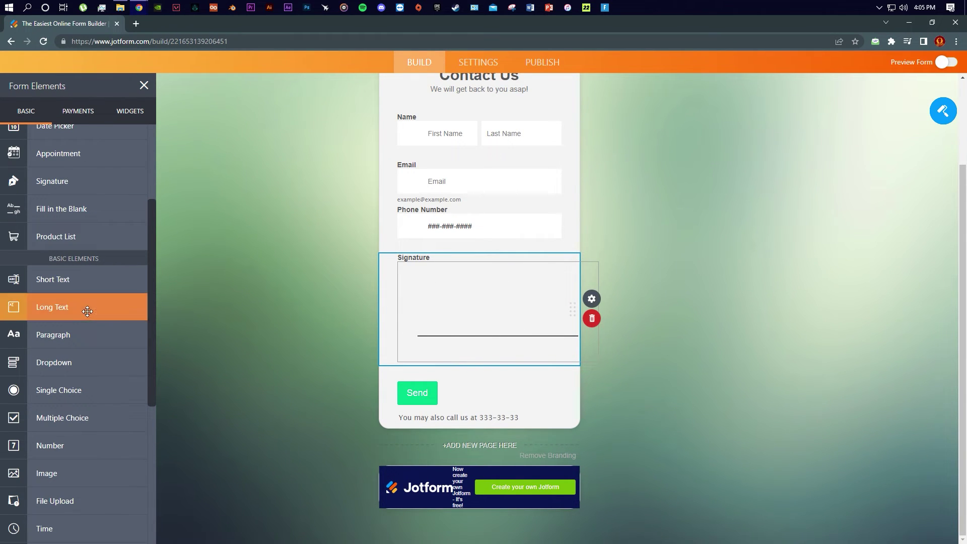
pyautogui.scroll(-3, 93, 319)
pyautogui.scroll(-3, 95, 214)
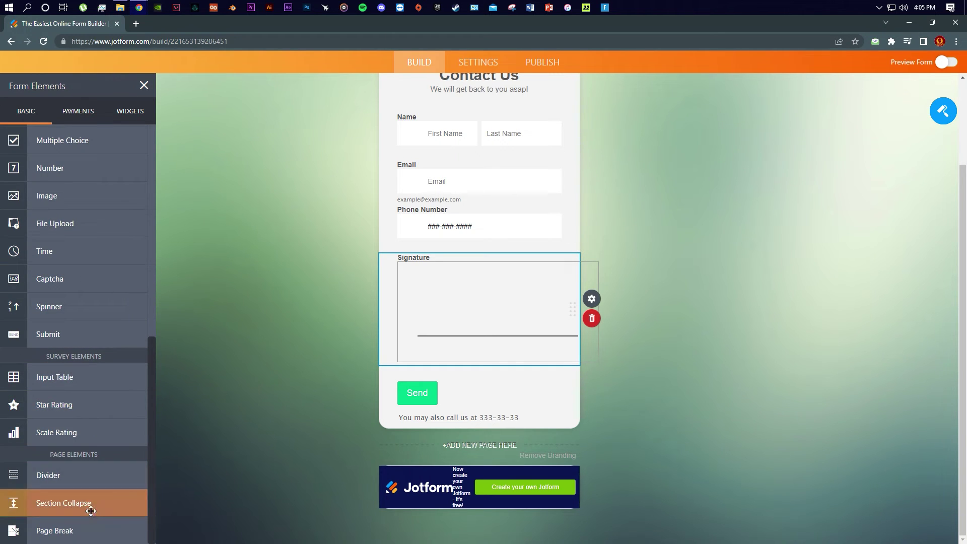
pyautogui.click(95, 405)
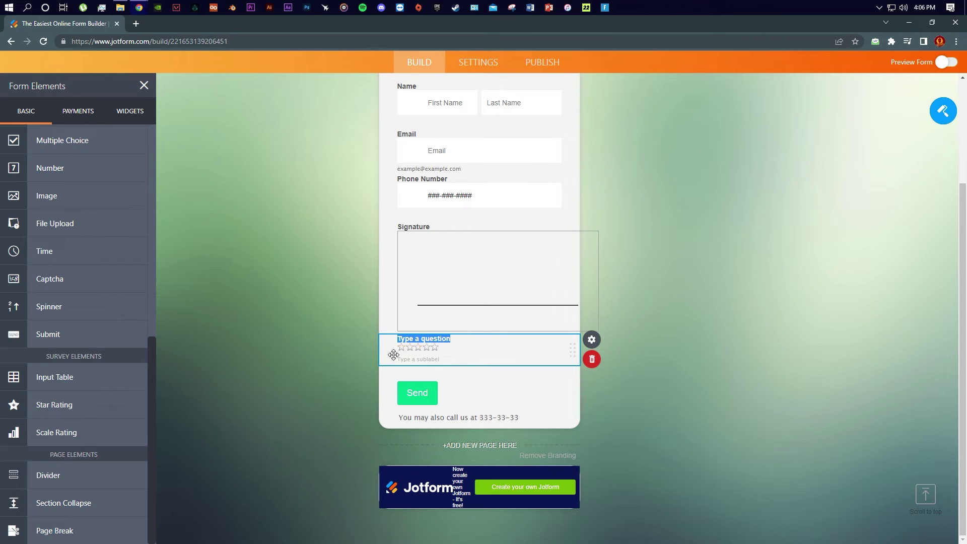
pyautogui.click(591, 358)
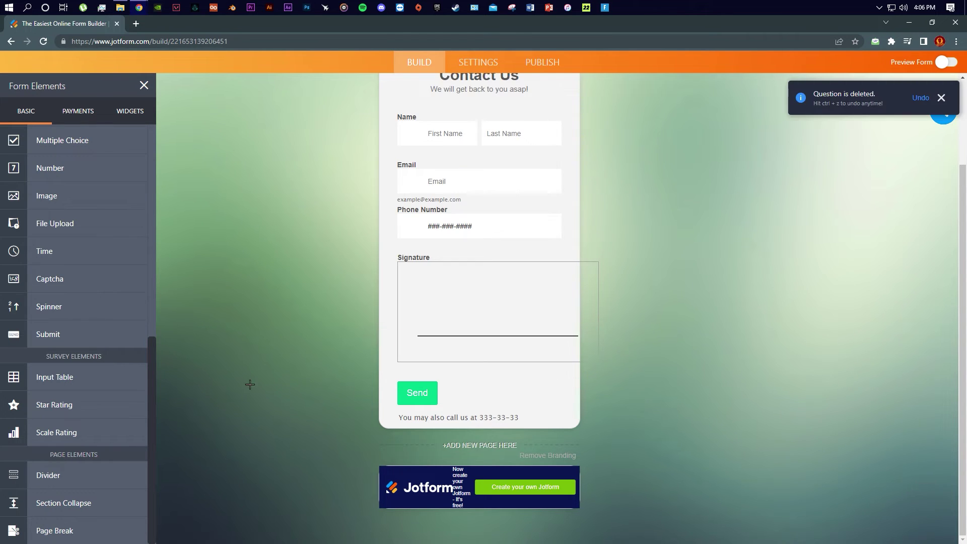
# Delete the Signature field from the contact form.
pyautogui.scroll(7, 49, 339)
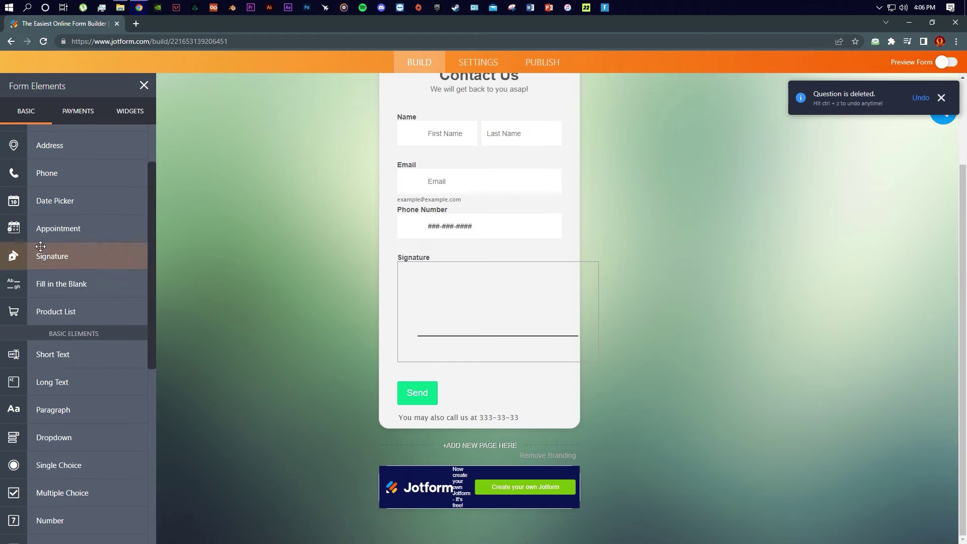
pyautogui.click(484, 334)
pyautogui.click(589, 318)
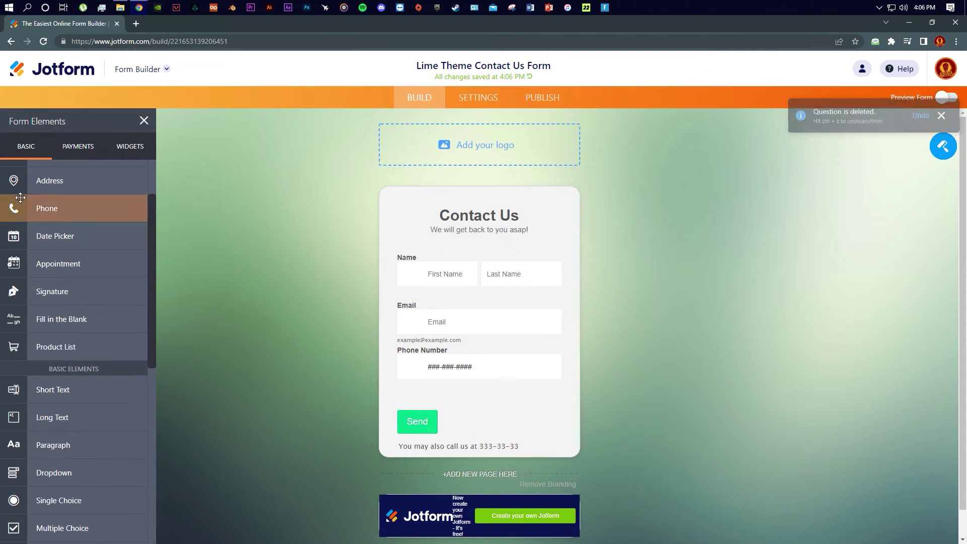
# Browse the payment gateways and widgets offered as form elements, then close the element list.
pyautogui.scroll(2, 20, 197)
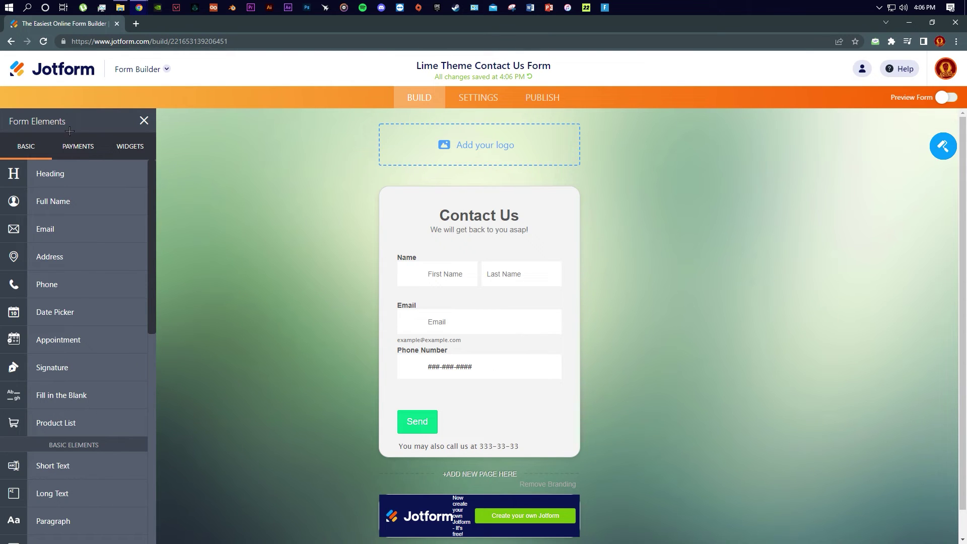
pyautogui.click(81, 146)
pyautogui.scroll(-9, 99, 282)
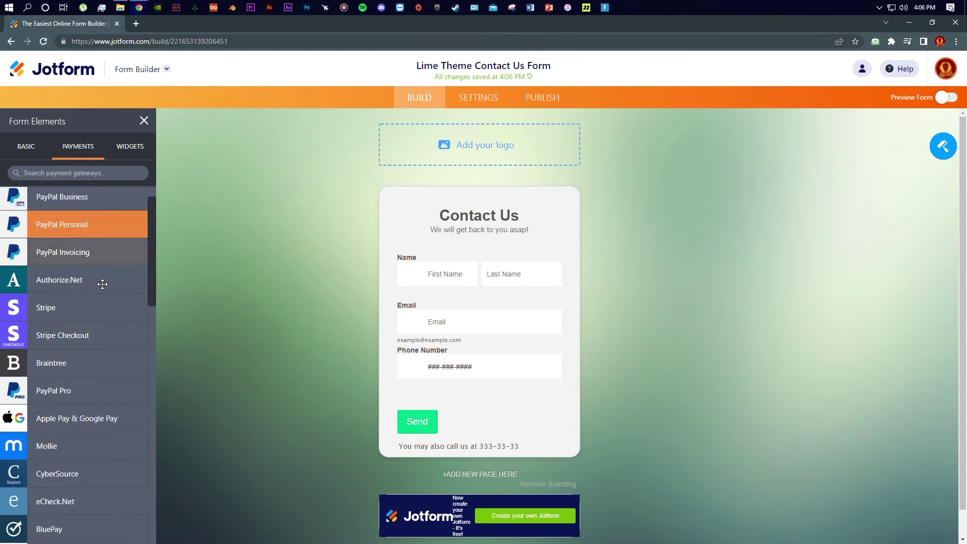
pyautogui.scroll(-7, 95, 478)
pyautogui.scroll(1, 101, 453)
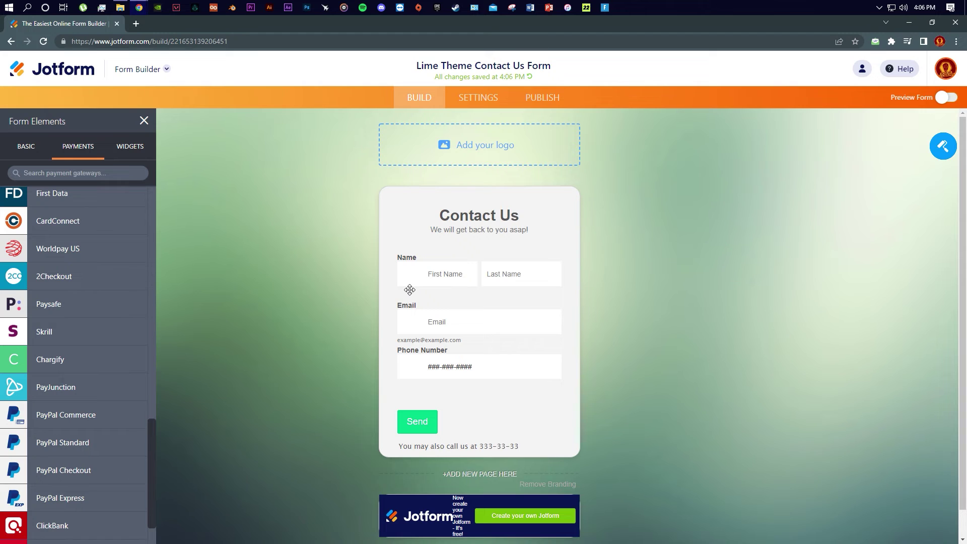
pyautogui.click(121, 147)
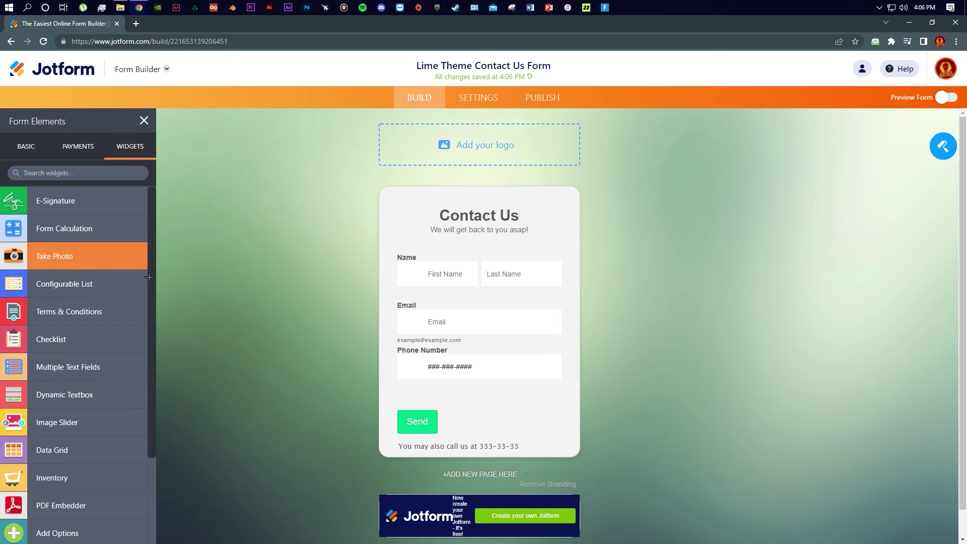
pyautogui.moveTo(151, 305); pyautogui.dragTo(209, 520)
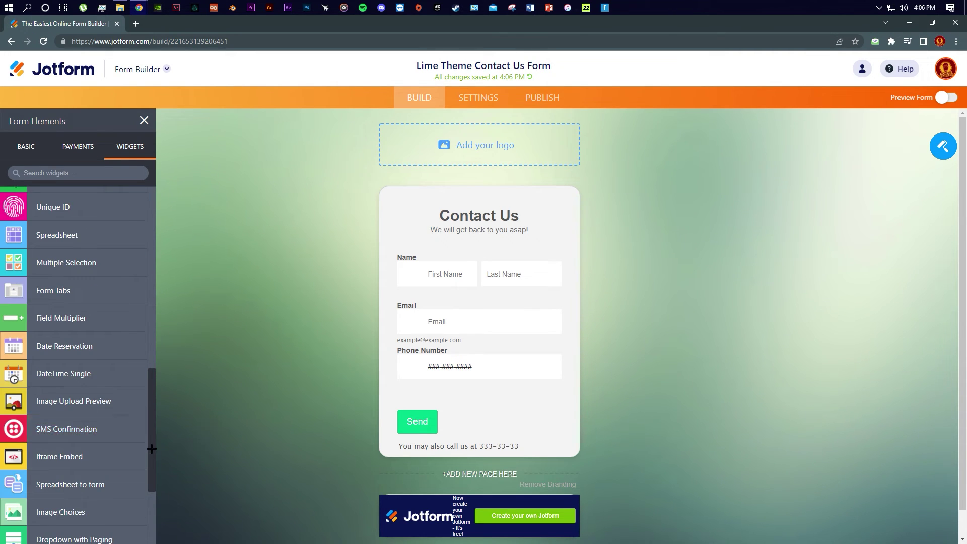
pyautogui.scroll(-4, 145, 517)
pyautogui.moveTo(151, 395); pyautogui.dragTo(164, 277)
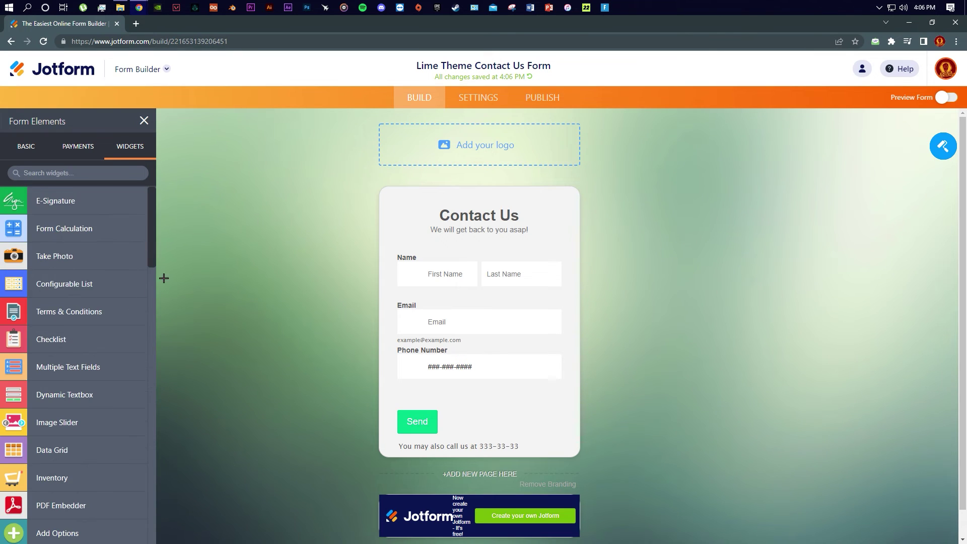
pyautogui.click(78, 146)
pyautogui.click(130, 146)
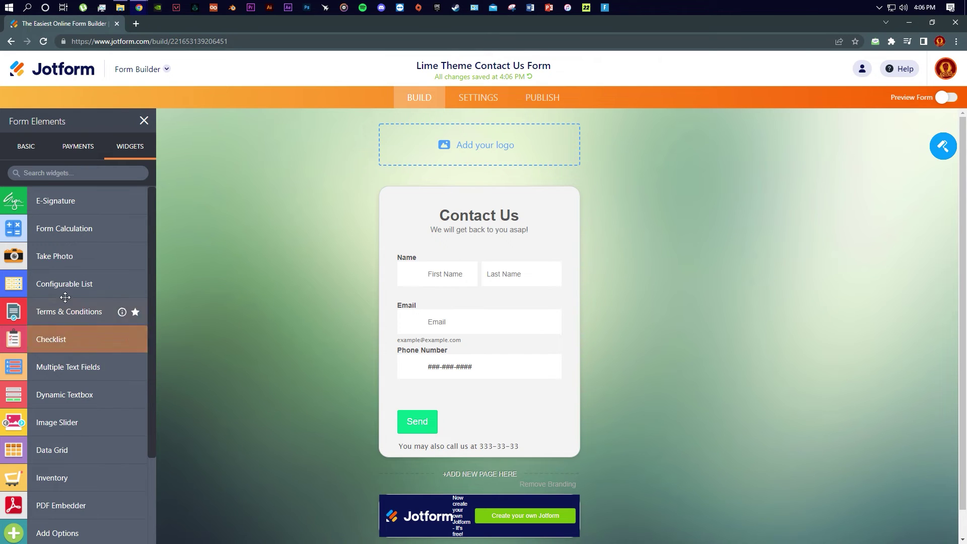
pyautogui.click(144, 120)
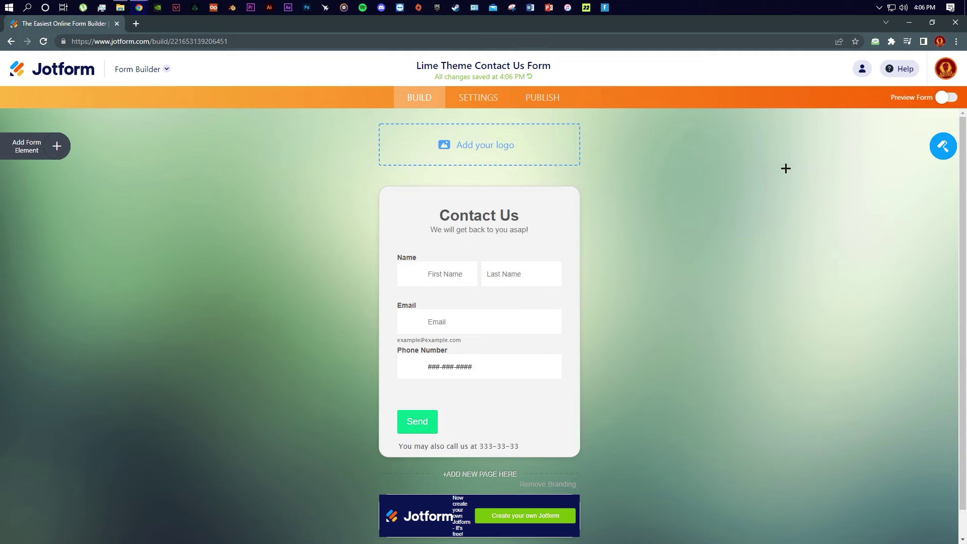
# Open the Form Designer and apply the beige color scheme to the form.
pyautogui.click(947, 149)
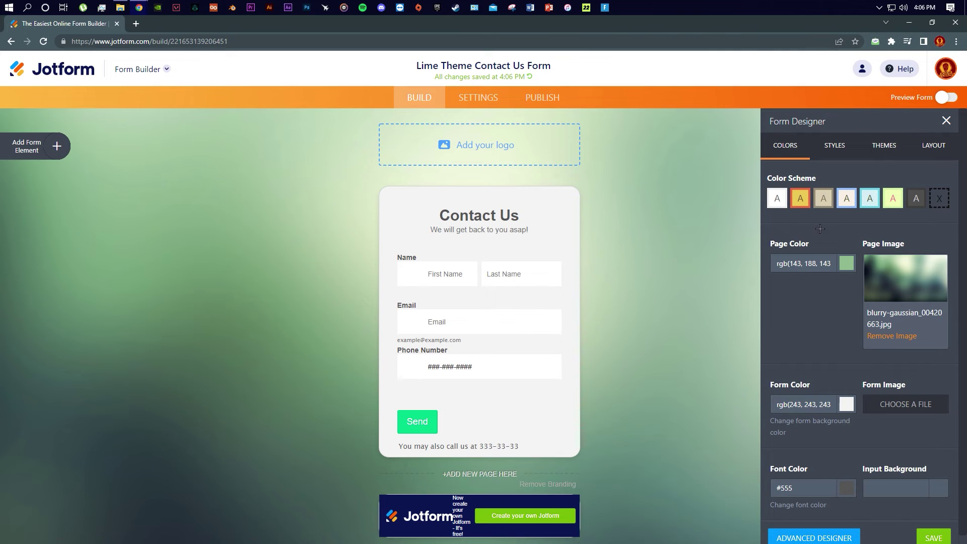
pyautogui.click(824, 198)
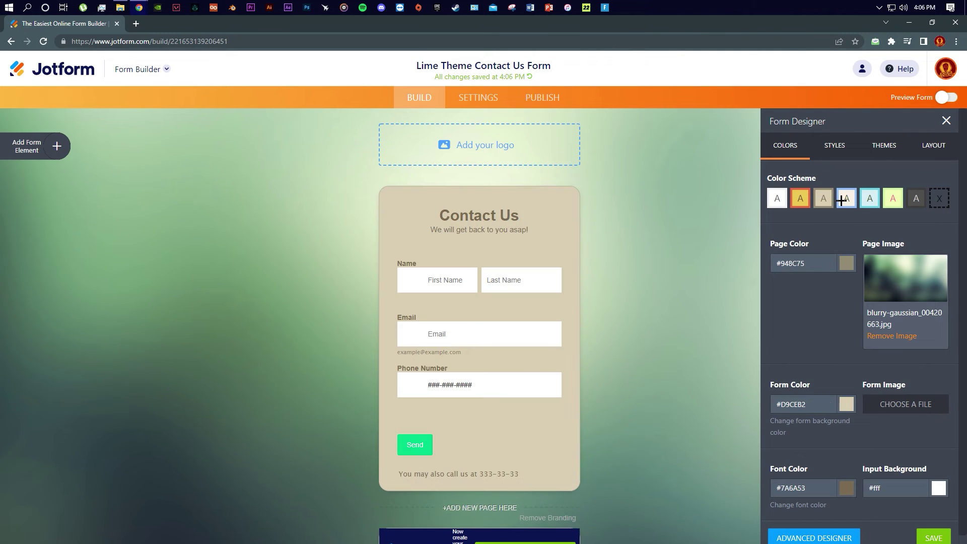
# Try other color schemes on the contact form, including dark and white, and reapply the beige scheme.
pyautogui.click(893, 198)
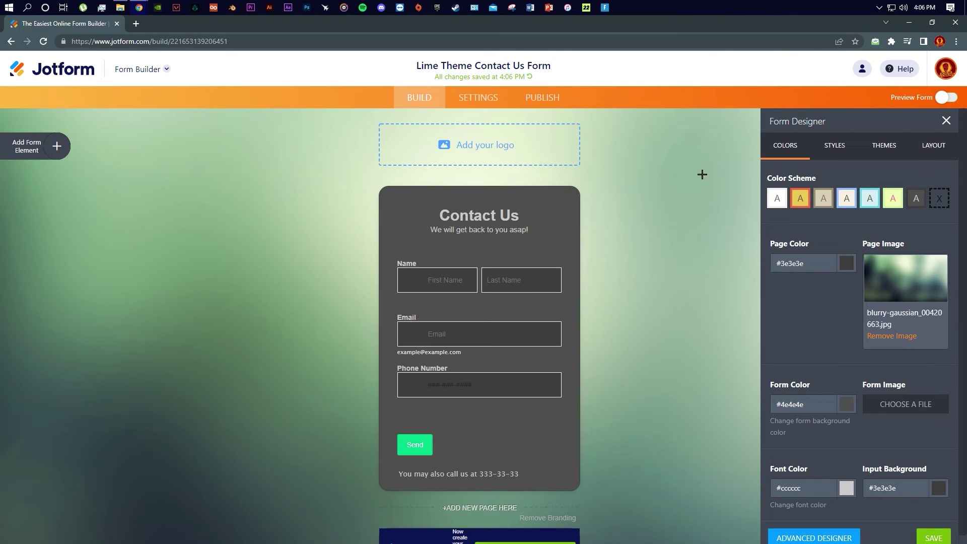
pyautogui.click(777, 198)
pyautogui.click(821, 199)
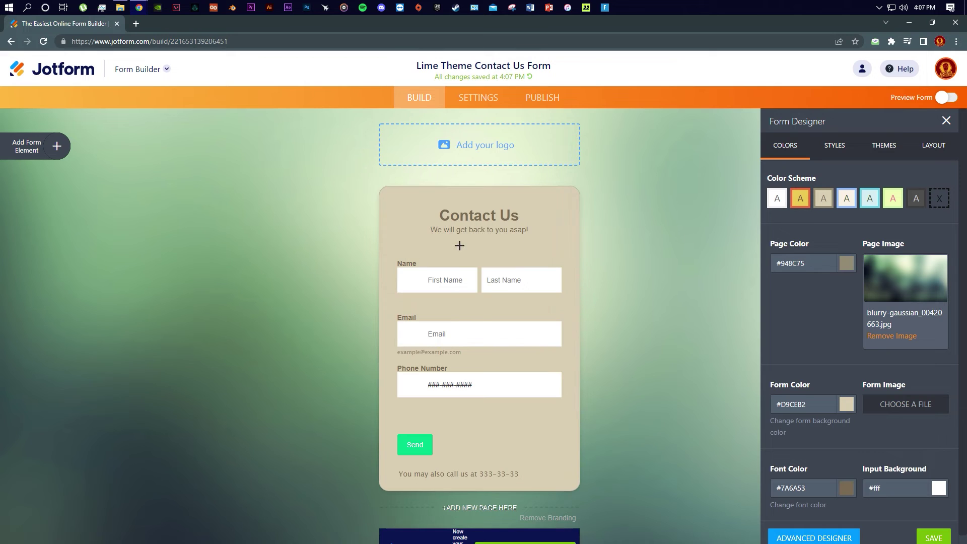
# Change the contact form's font to Lobster in the Form Designer's style settings.
pyautogui.scroll(-1, 812, 311)
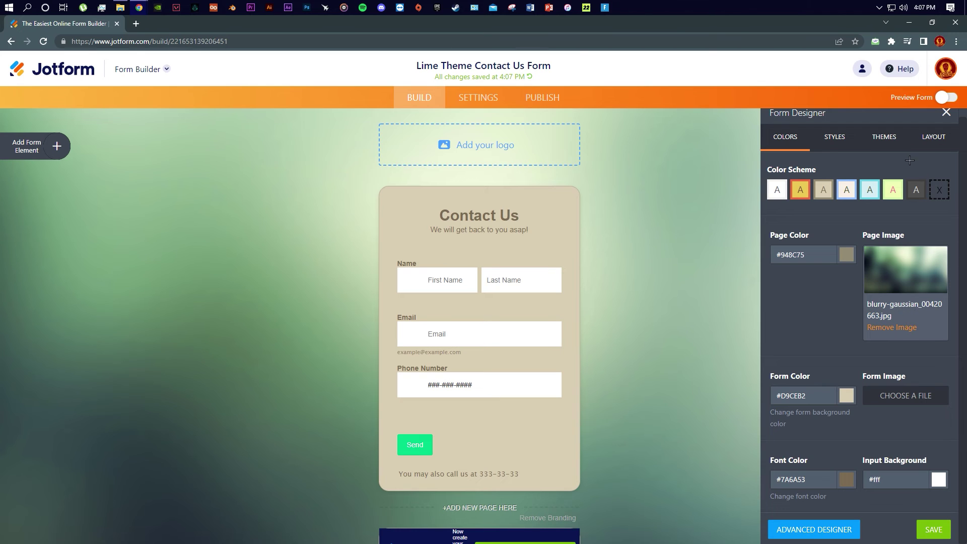
pyautogui.click(835, 137)
pyautogui.click(885, 140)
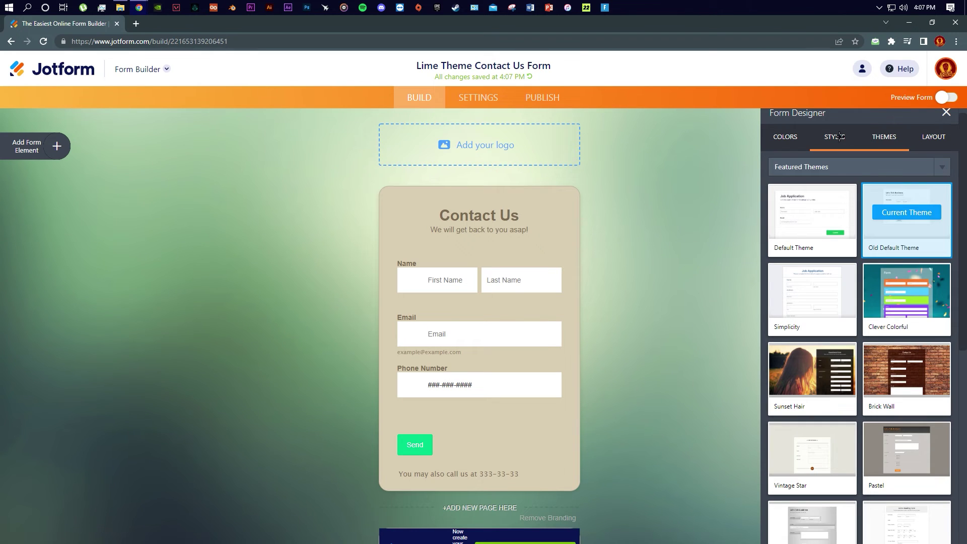
pyautogui.click(865, 147)
pyautogui.click(844, 147)
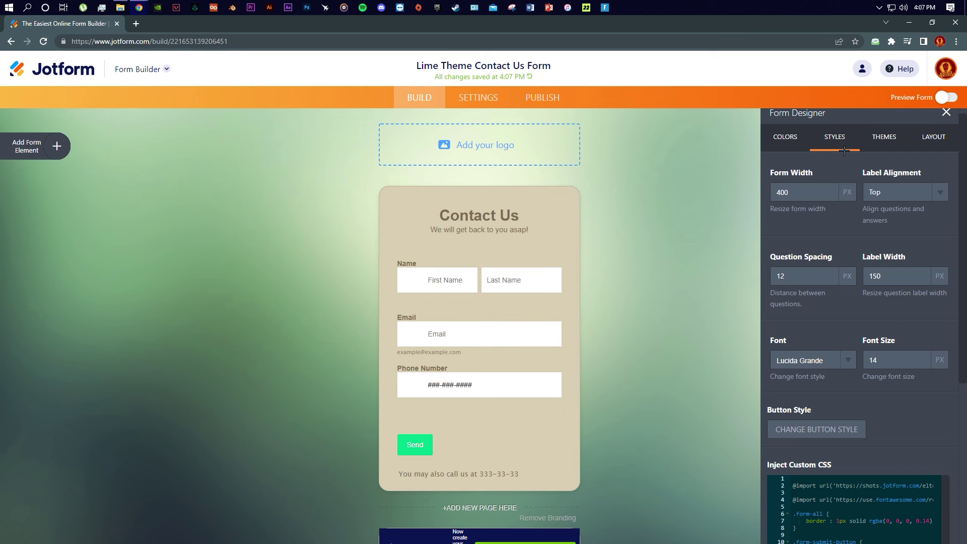
pyautogui.click(825, 360)
pyautogui.scroll(-2, 827, 428)
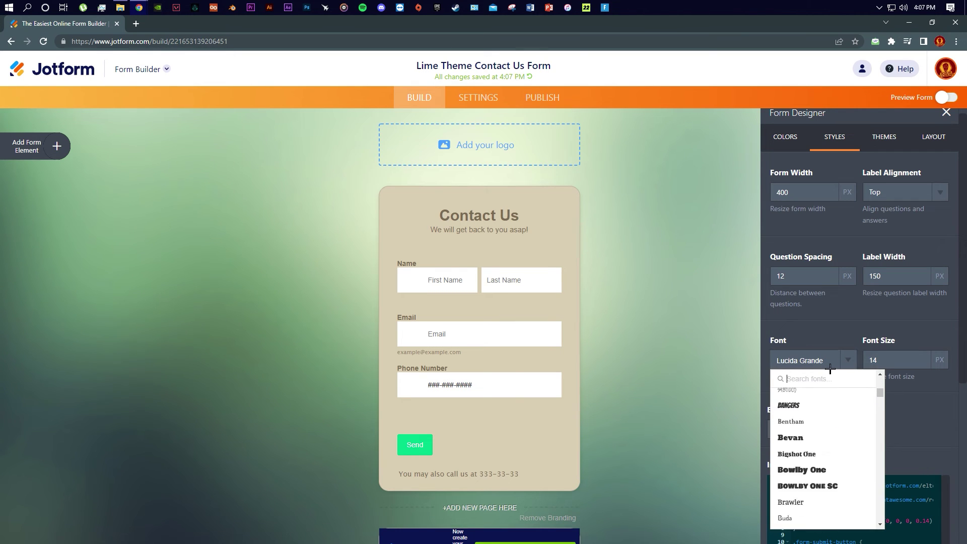
pyautogui.scroll(-10, 836, 423)
pyautogui.click(811, 432)
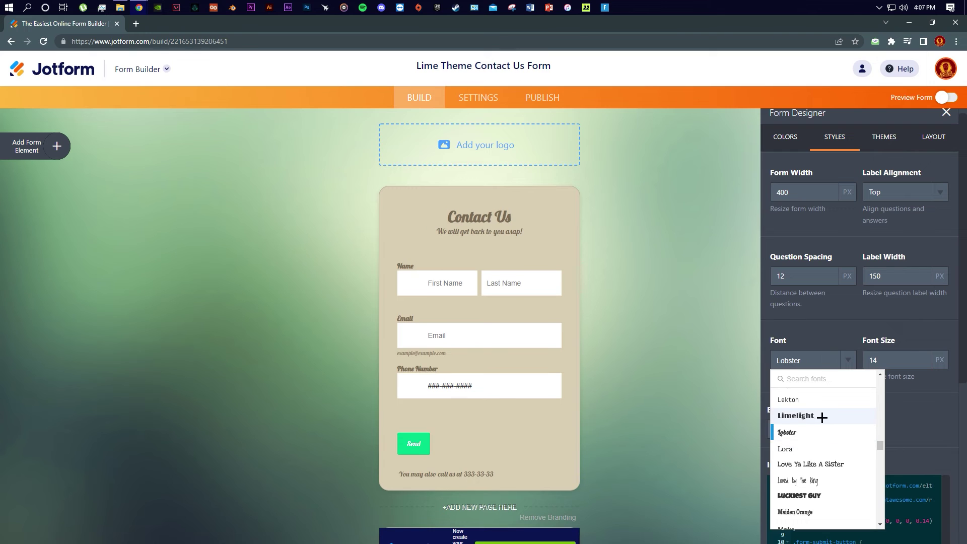
# Look through the Form Designer's featured themes, layout options and colors, then close the designer.
pyautogui.click(885, 136)
pyautogui.moveTo(917, 232)
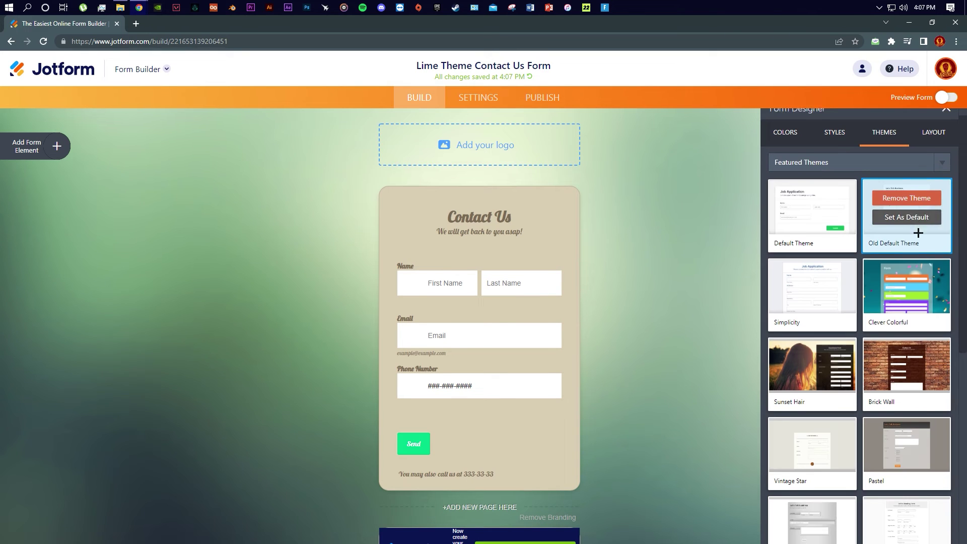
pyautogui.scroll(-5, 904, 322)
pyautogui.scroll(6, 906, 410)
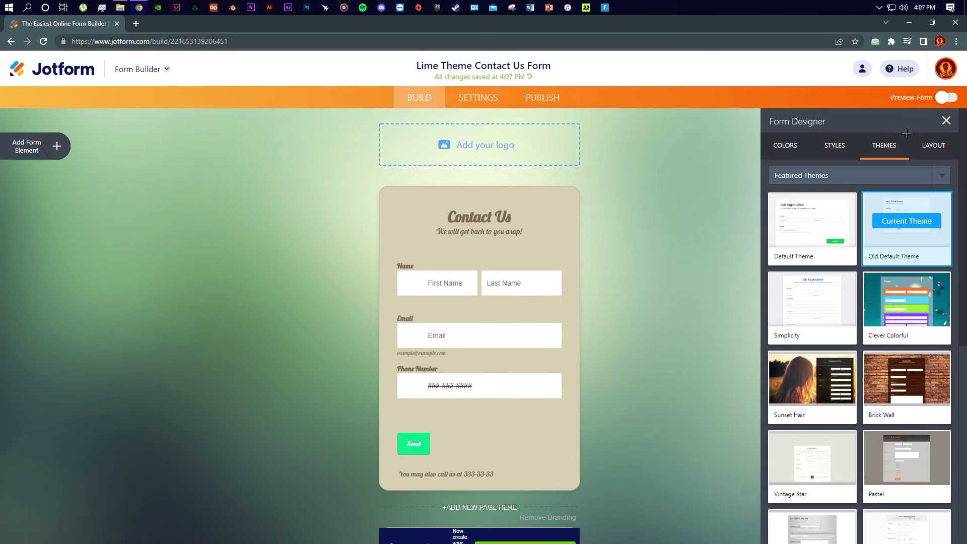
pyautogui.click(934, 147)
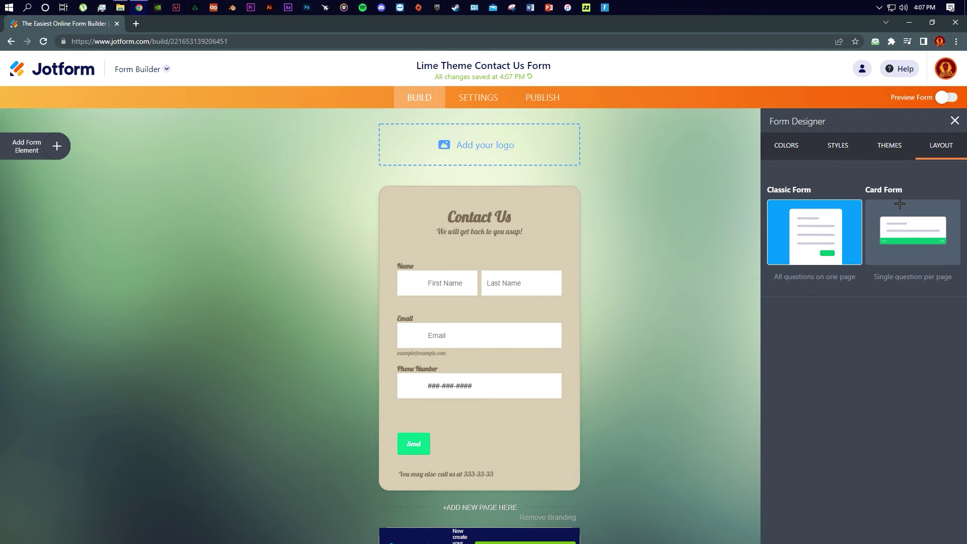
pyautogui.click(902, 135)
pyautogui.click(800, 148)
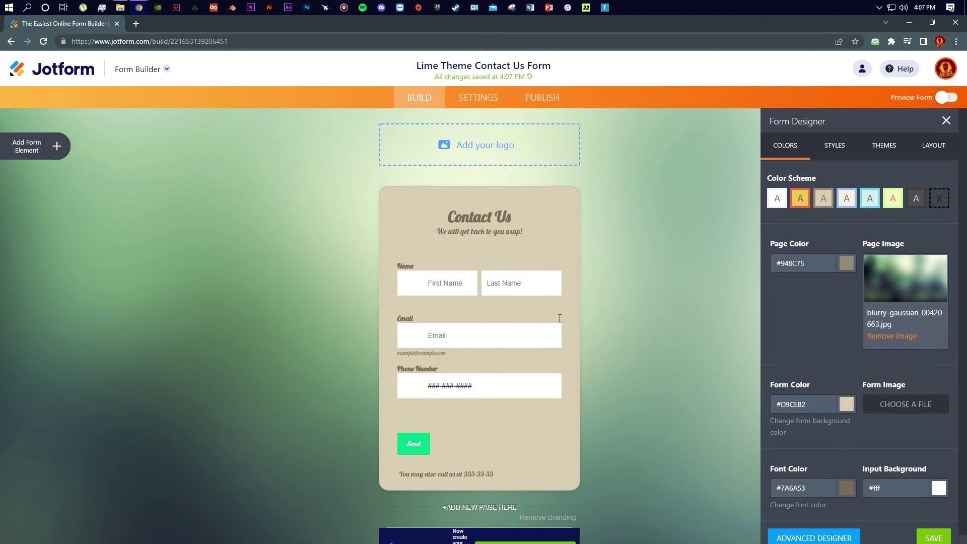
pyautogui.click(946, 121)
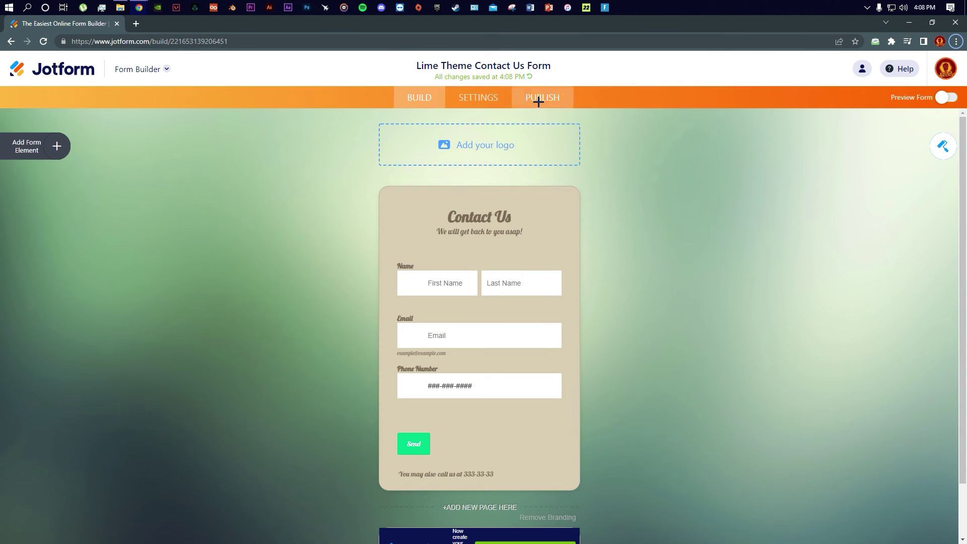
# Review the form's settings and thank you page, then open the published form's direct link in a new tab.
pyautogui.click(469, 98)
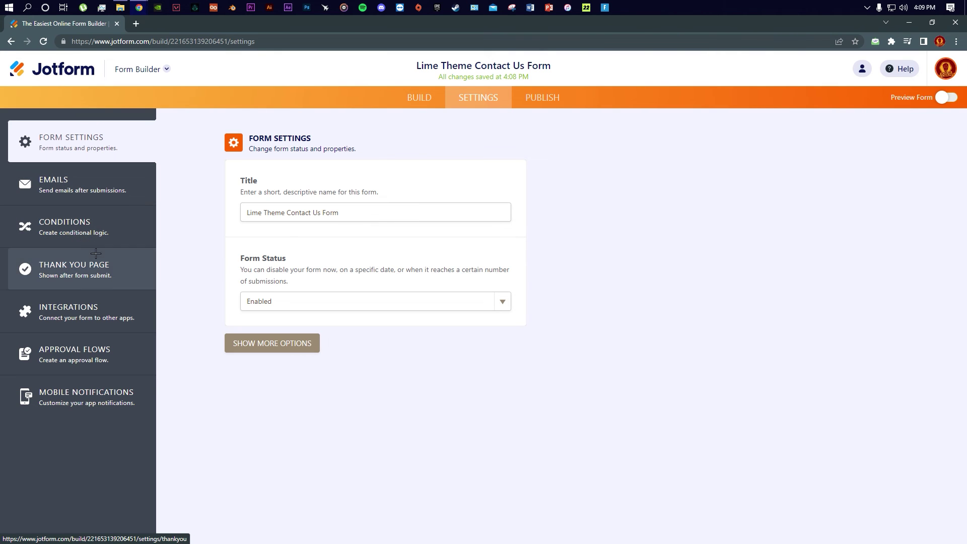
pyautogui.click(84, 281)
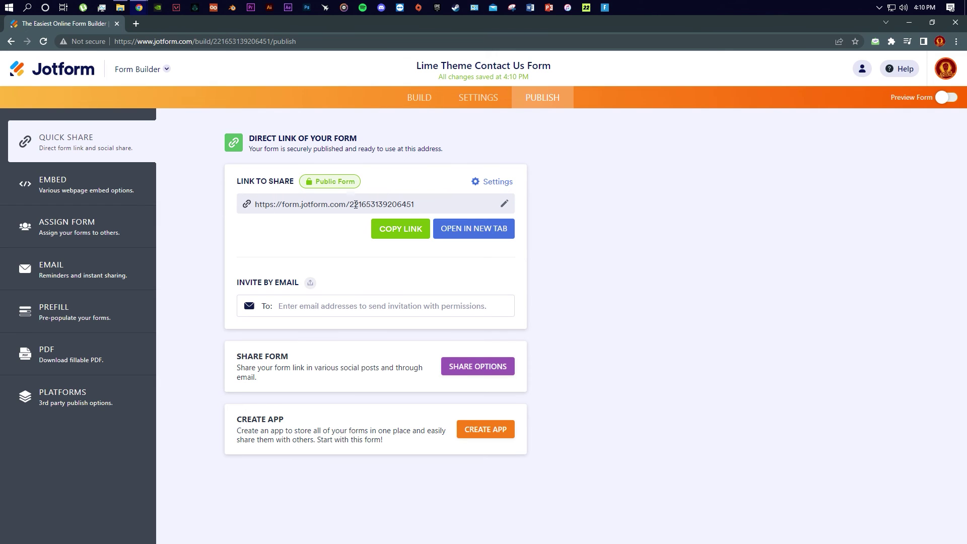
pyautogui.click(493, 227)
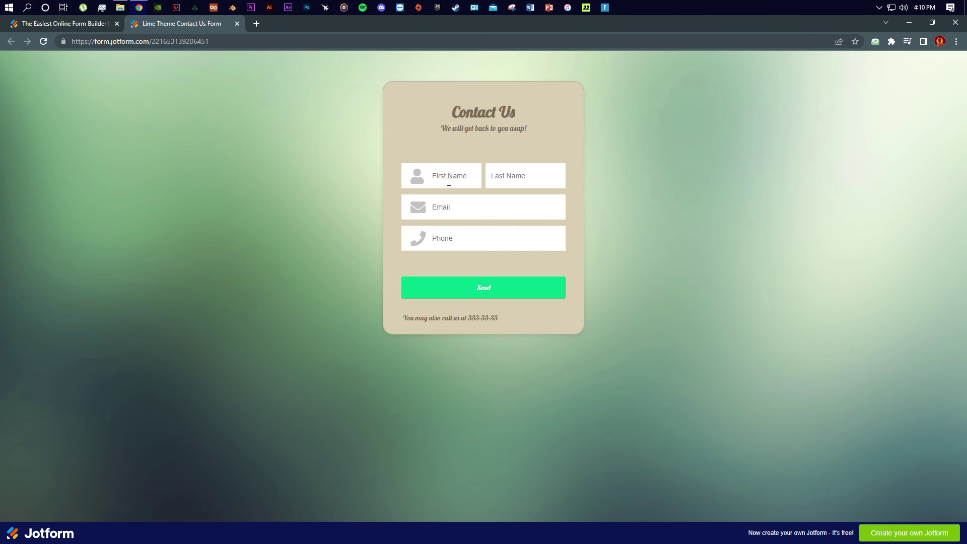
# Fill in the published form with the saved name, email and phone details and submit it.
pyautogui.click(457, 172)
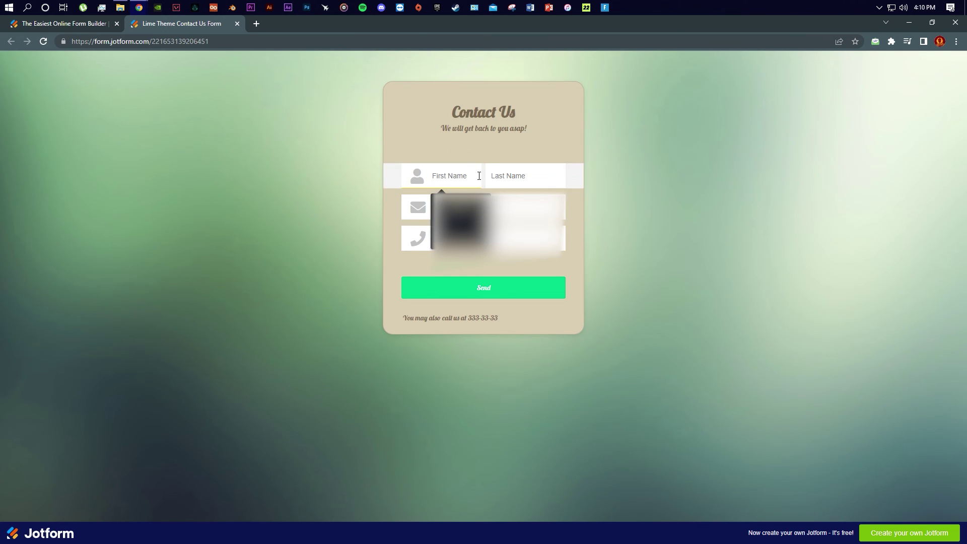
pyautogui.click(487, 198)
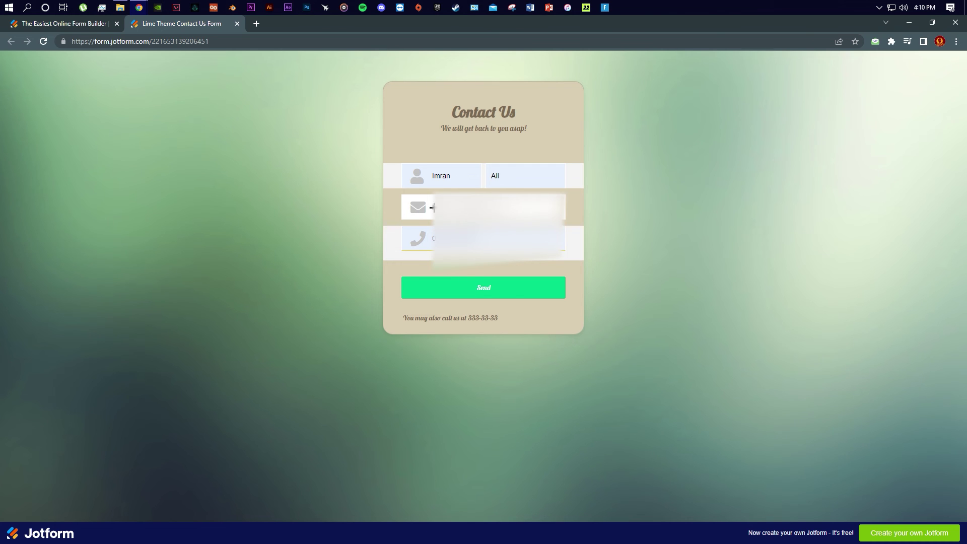
pyautogui.click(465, 284)
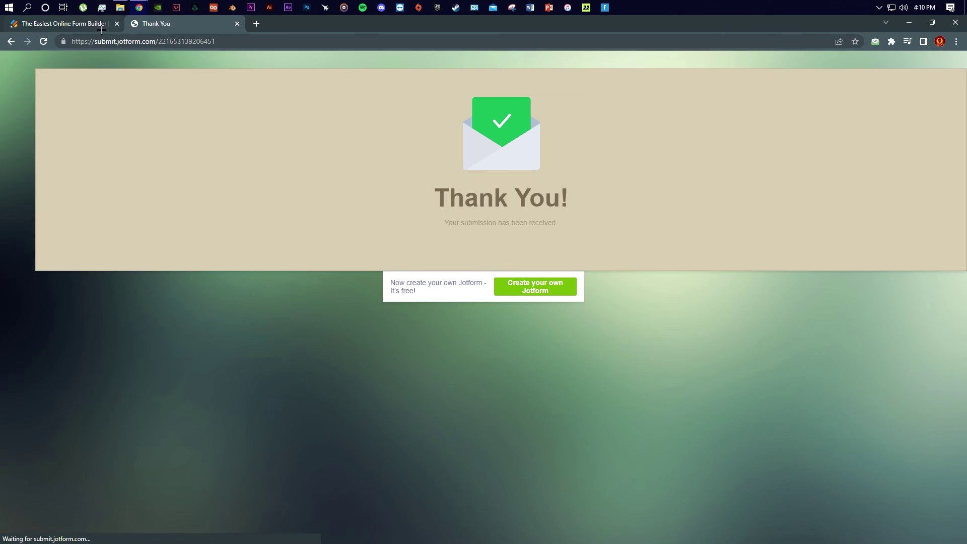
# Return to the form builder, dismiss the responses tip, and view the live form from the product list.
pyautogui.click(101, 29)
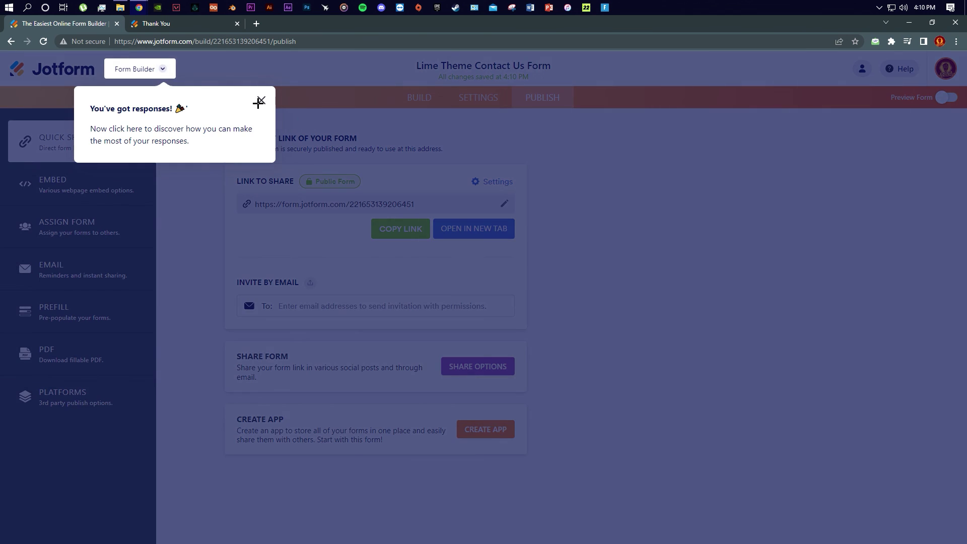
pyautogui.click(261, 99)
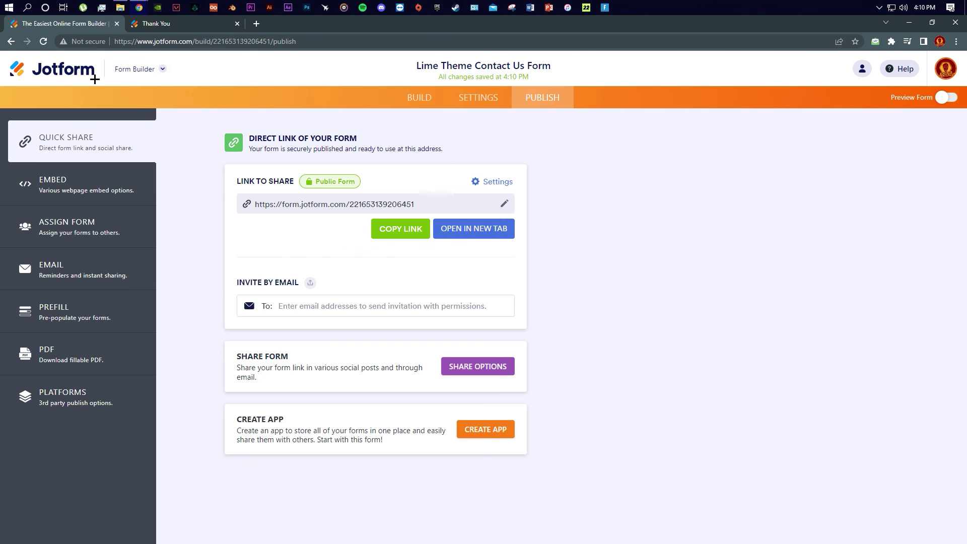
pyautogui.click(162, 68)
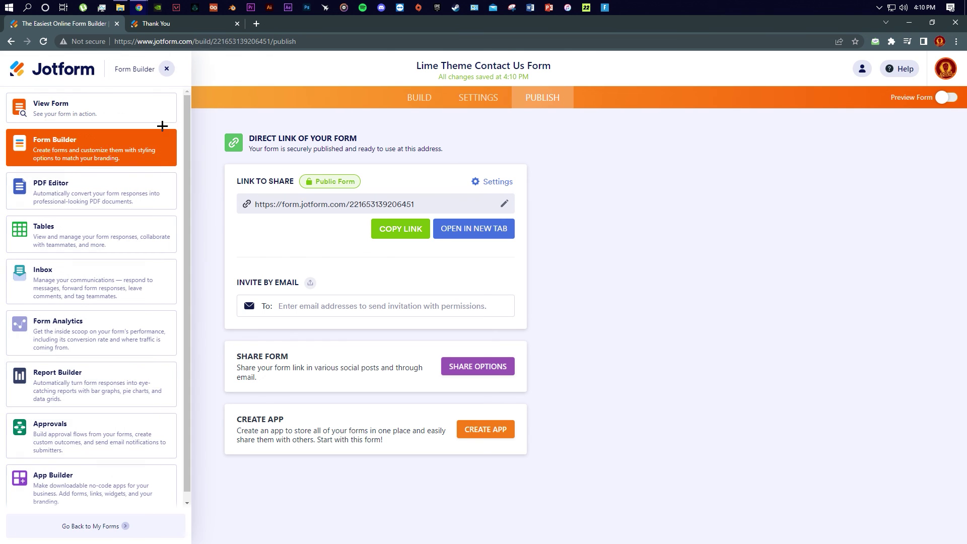
pyautogui.click(105, 116)
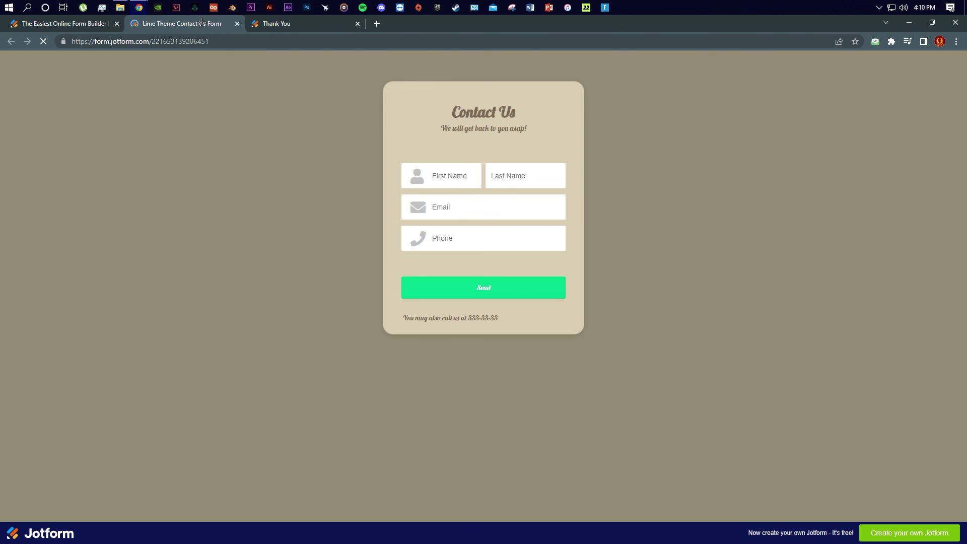
pyautogui.click(69, 23)
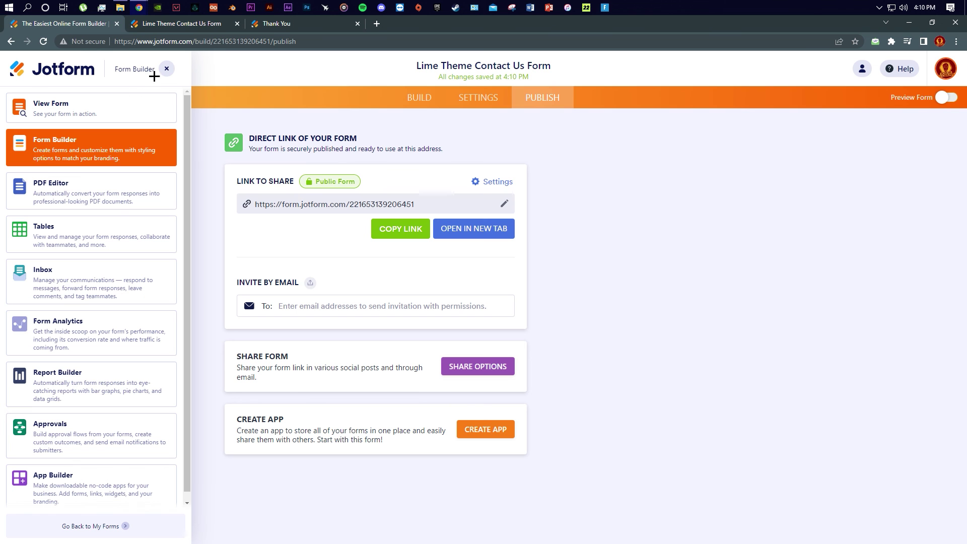
# Open the form's Inbox and examine the submission's sender name and submitted details.
pyautogui.scroll(-1, 138, 243)
pyautogui.click(115, 275)
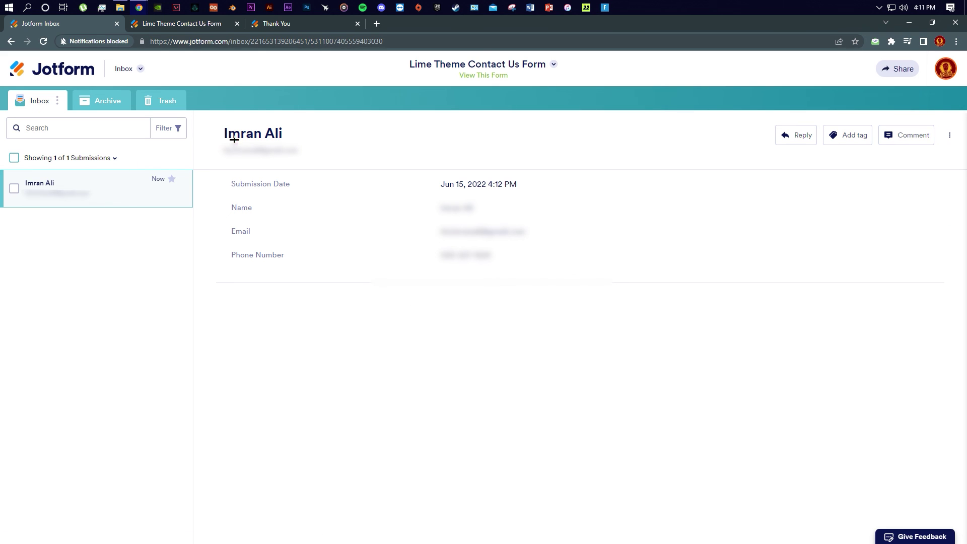
pyautogui.moveTo(224, 133); pyautogui.dragTo(326, 145)
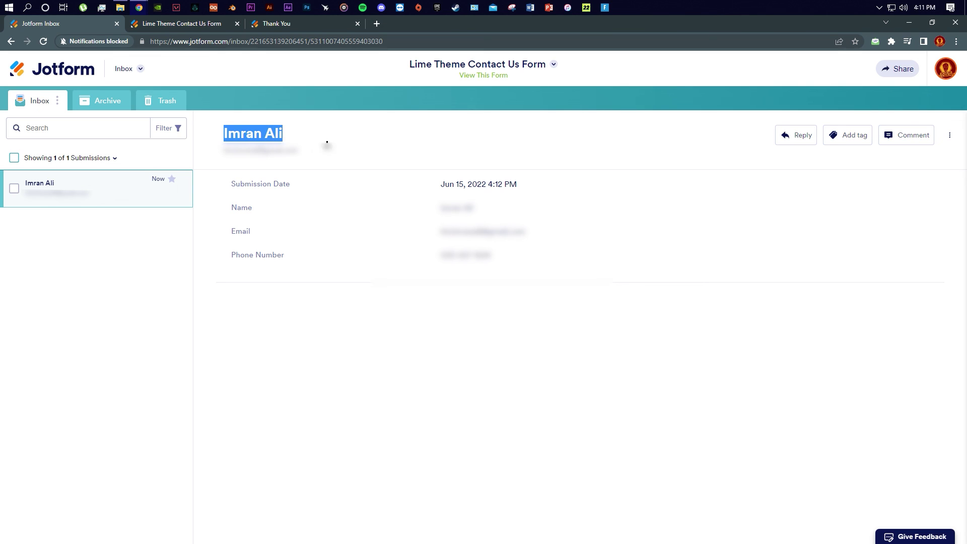
pyautogui.click(327, 147)
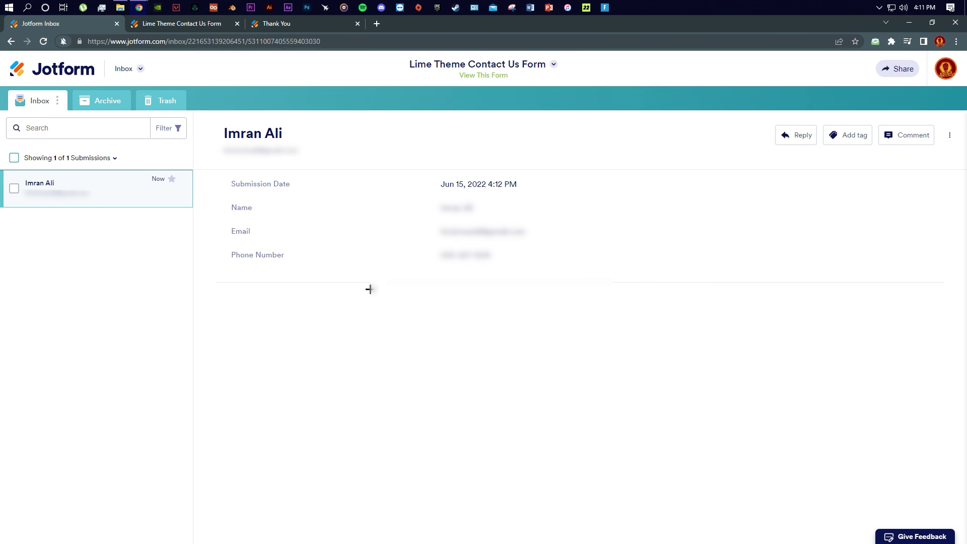
# Go to the My Forms page and dismiss the organization needs survey.
pyautogui.click(67, 70)
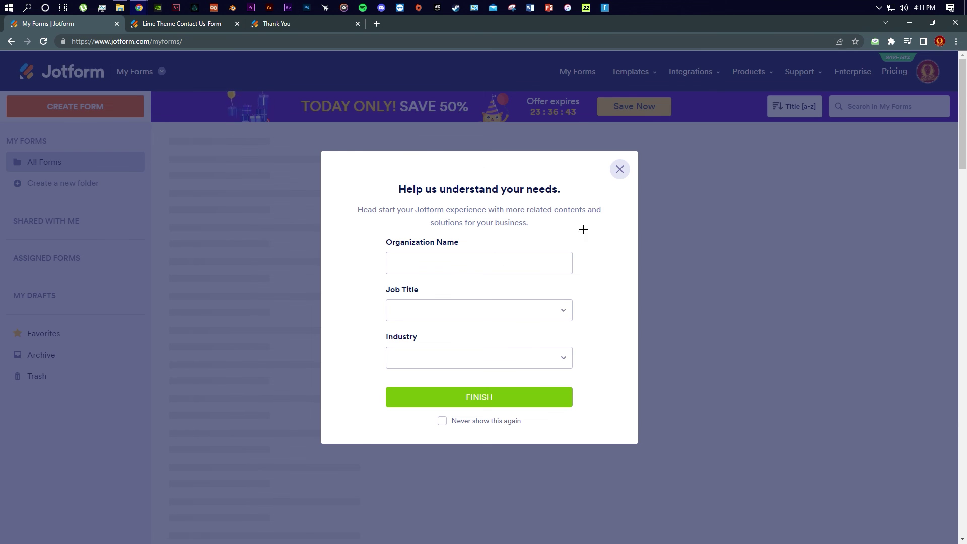
pyautogui.click(619, 169)
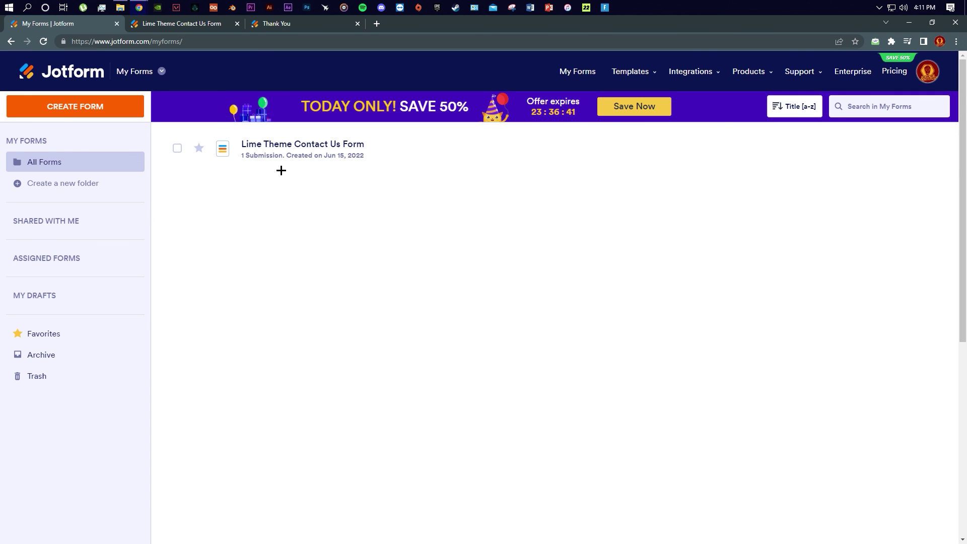